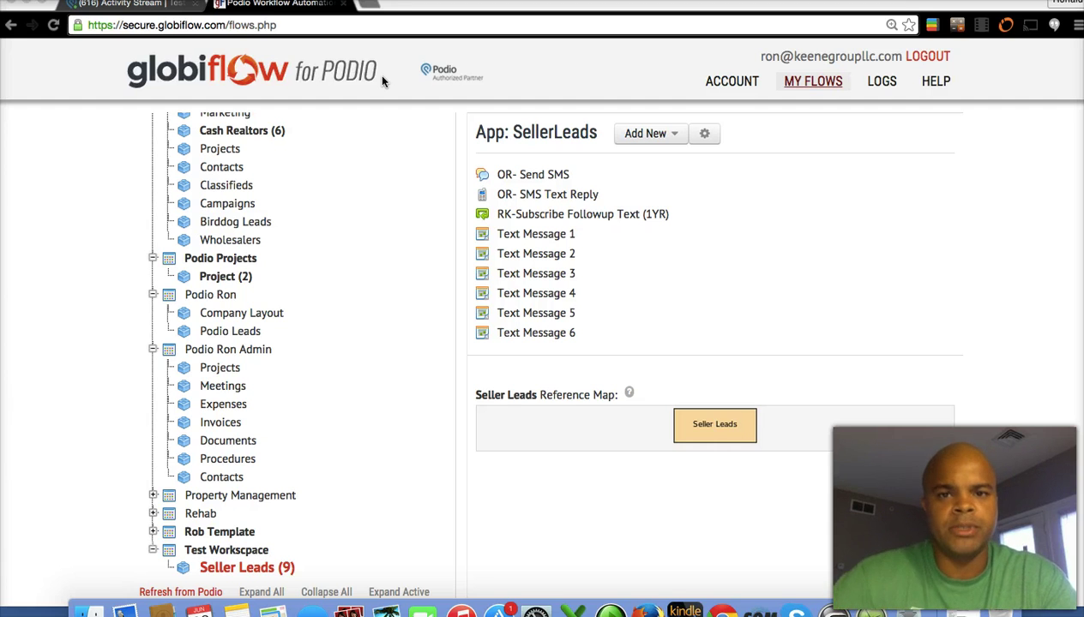
click(375, 32)
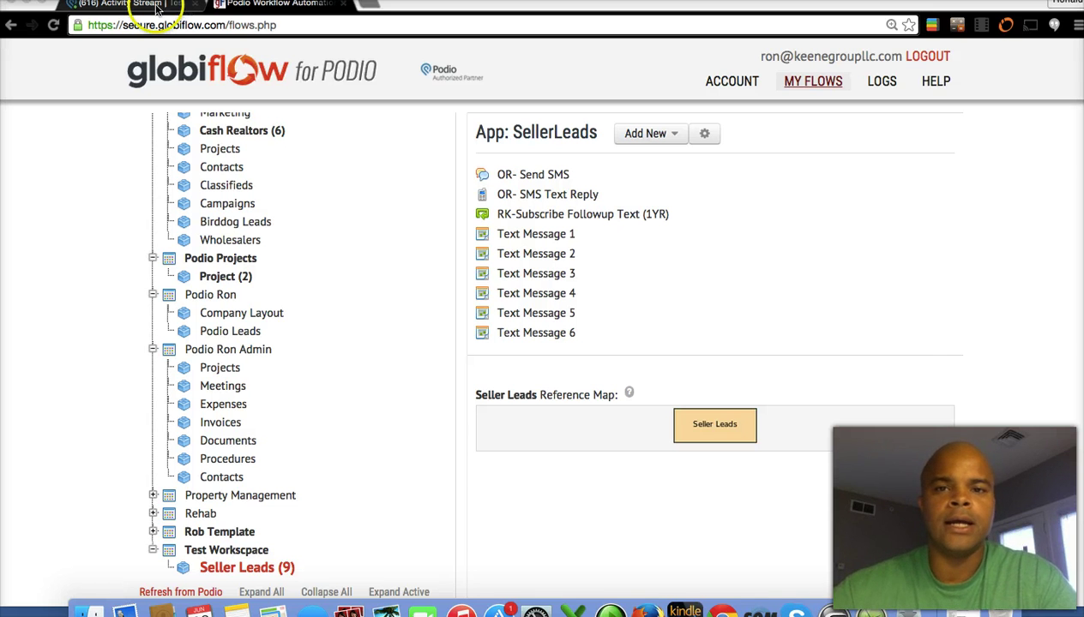
click(157, 6)
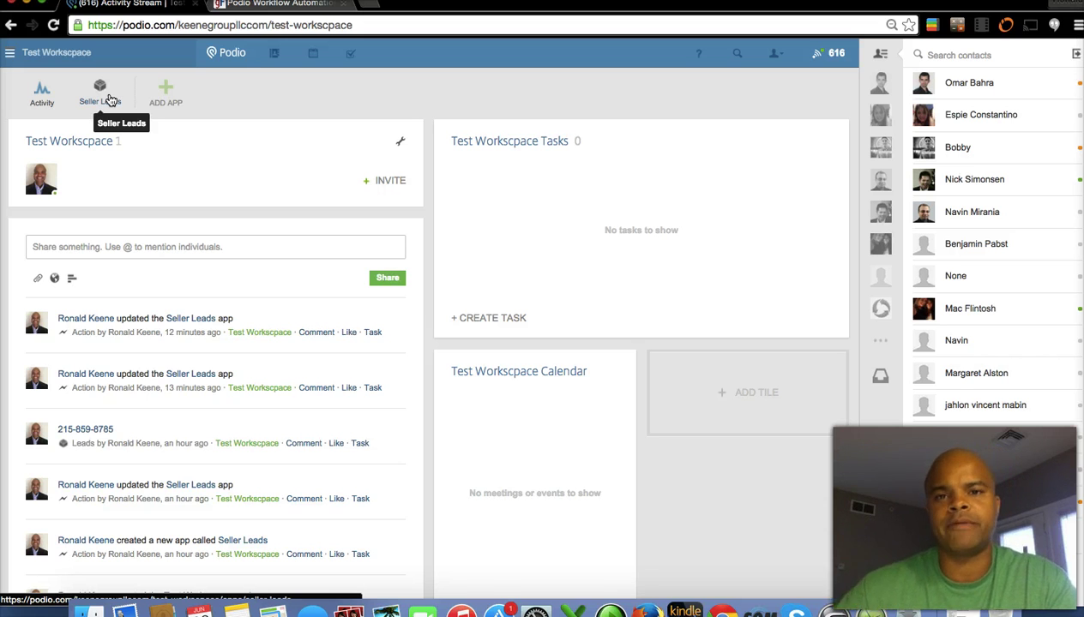
click(97, 84)
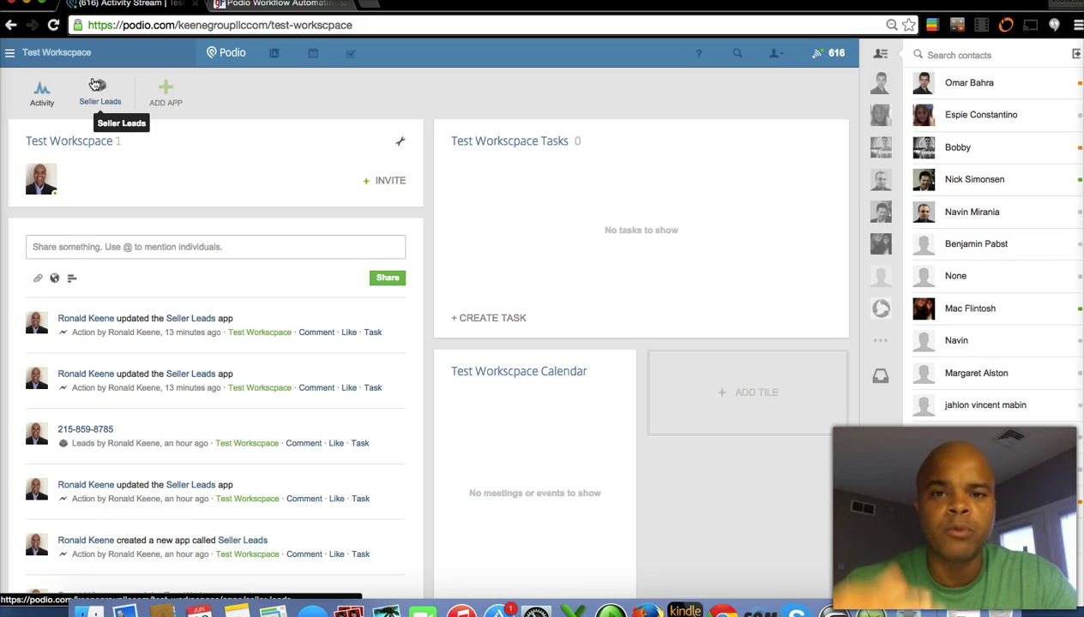
click(88, 103)
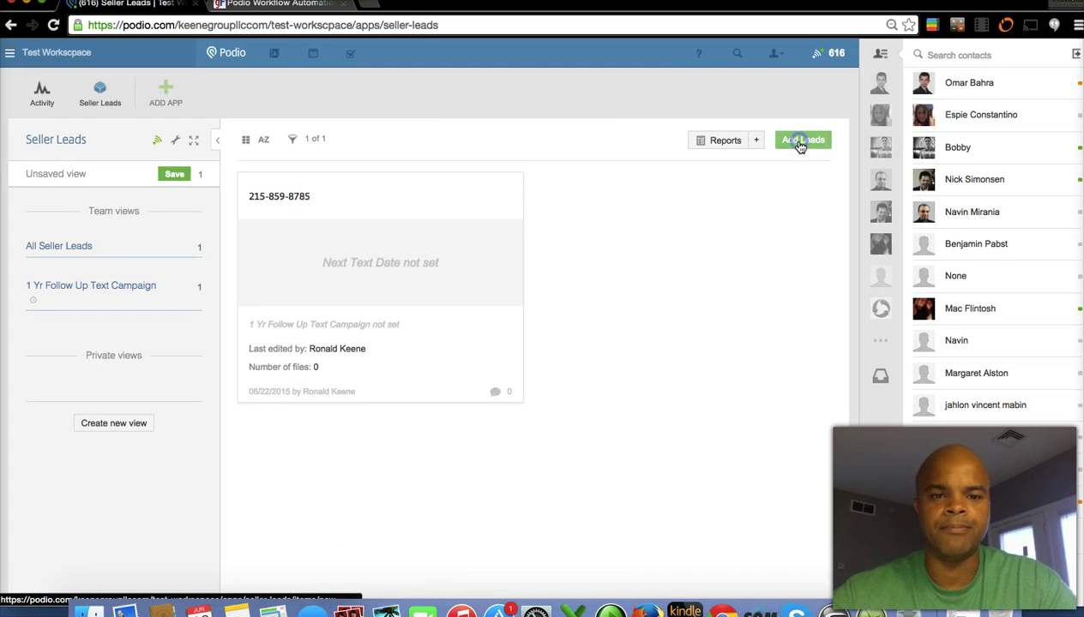
click(803, 142)
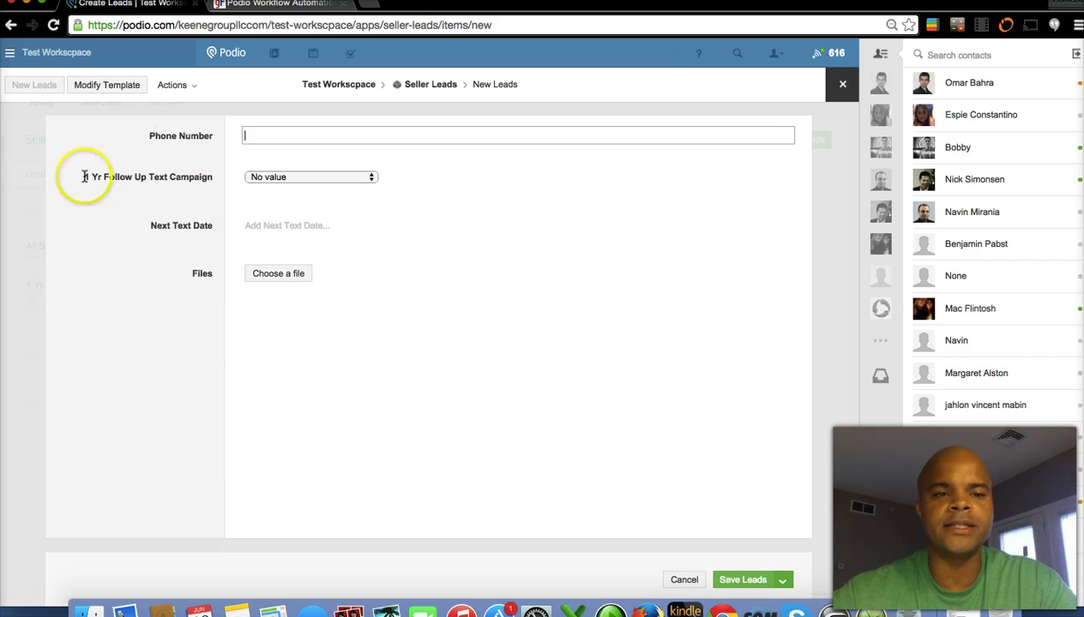
drag(84, 177, 195, 184)
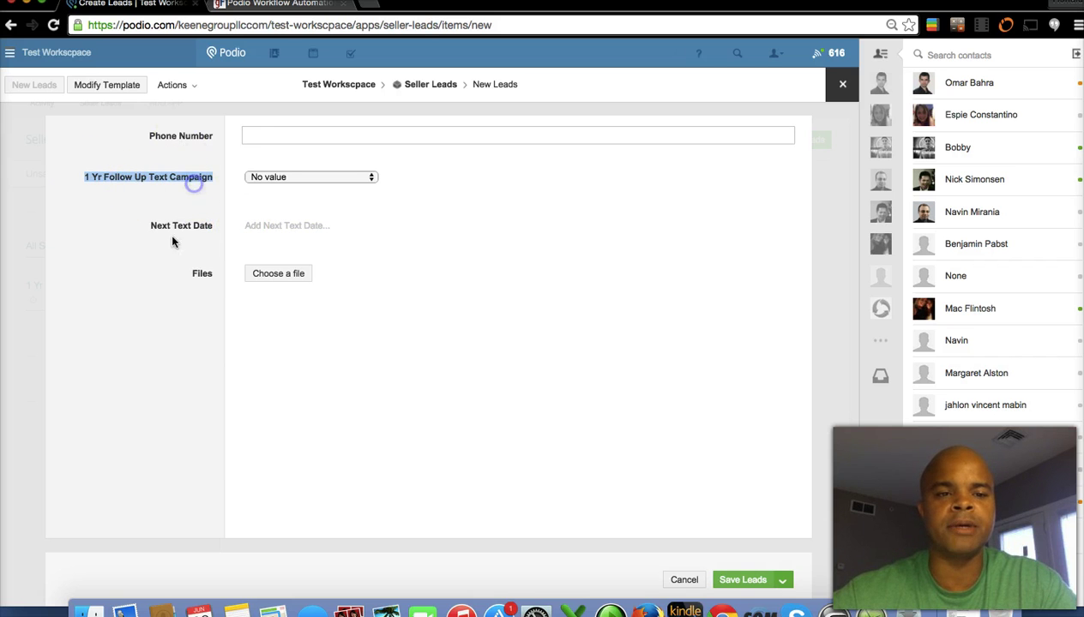
drag(150, 227, 216, 225)
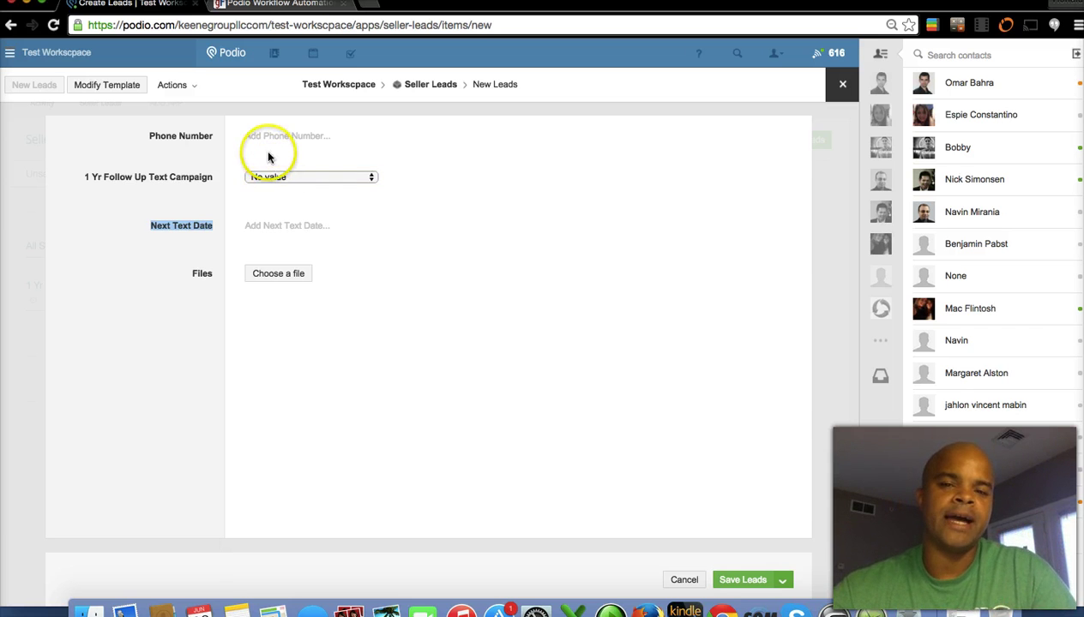
click(278, 138)
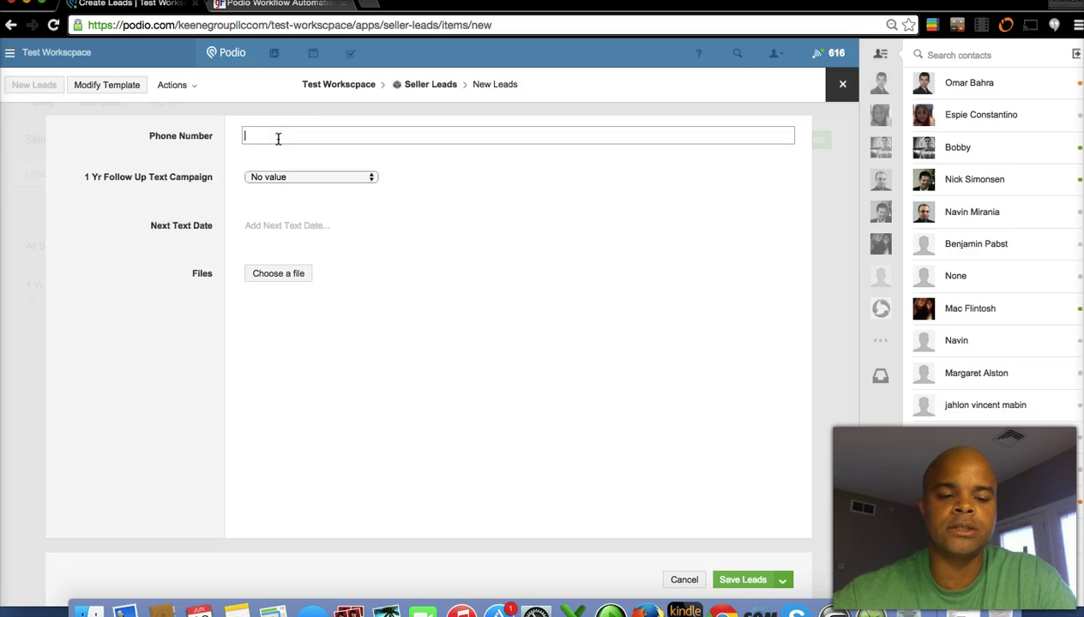
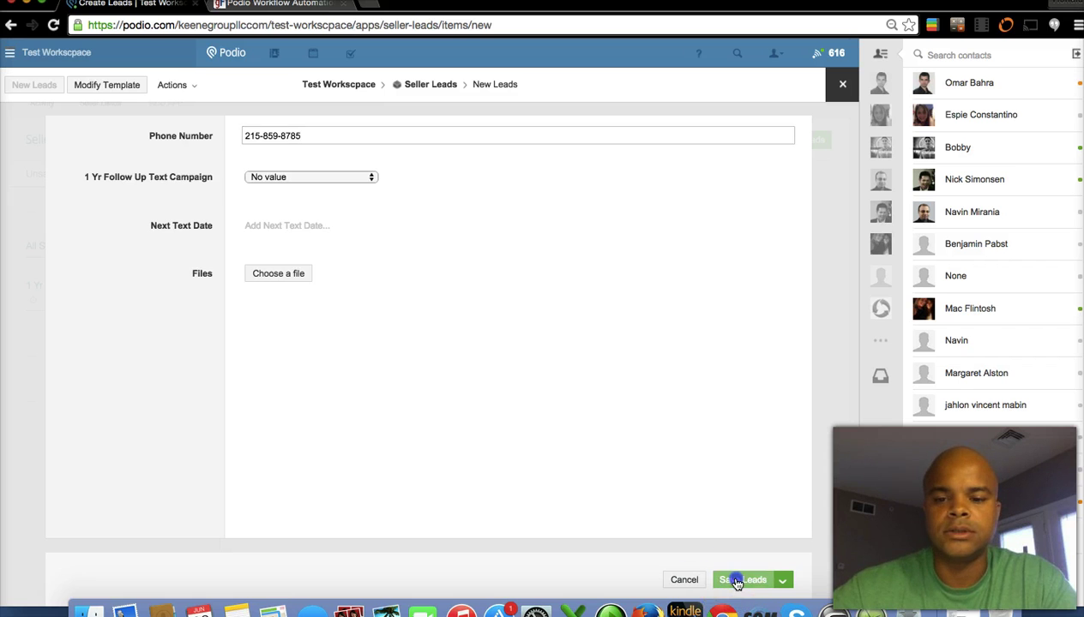
click(735, 578)
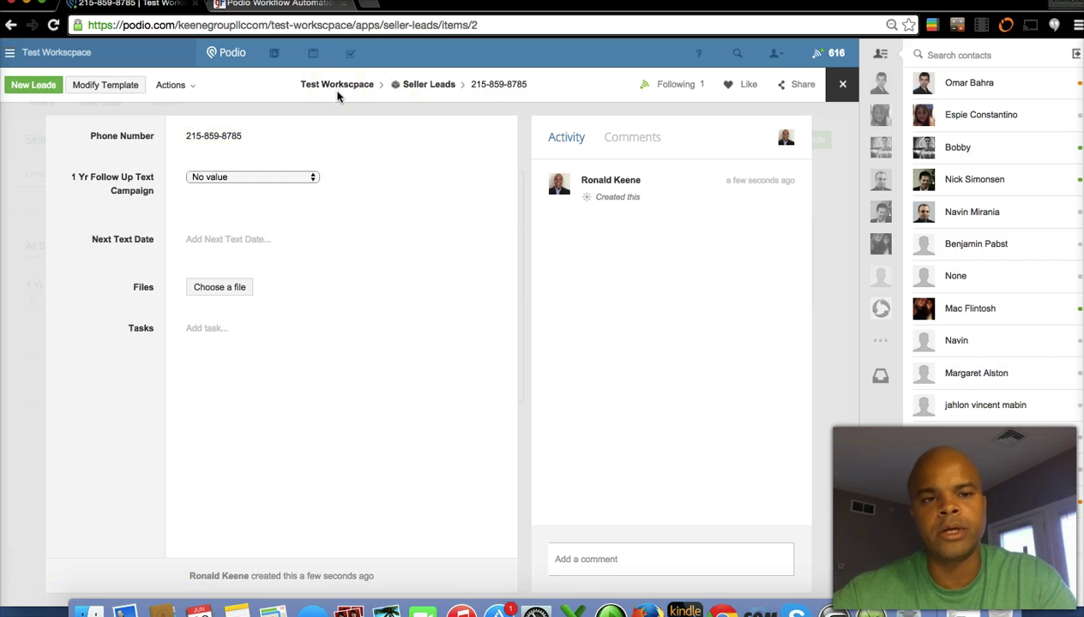
Step: Return to the GlobiFlow SellerLeads flows list in the Workflow Automation tab
click(286, 5)
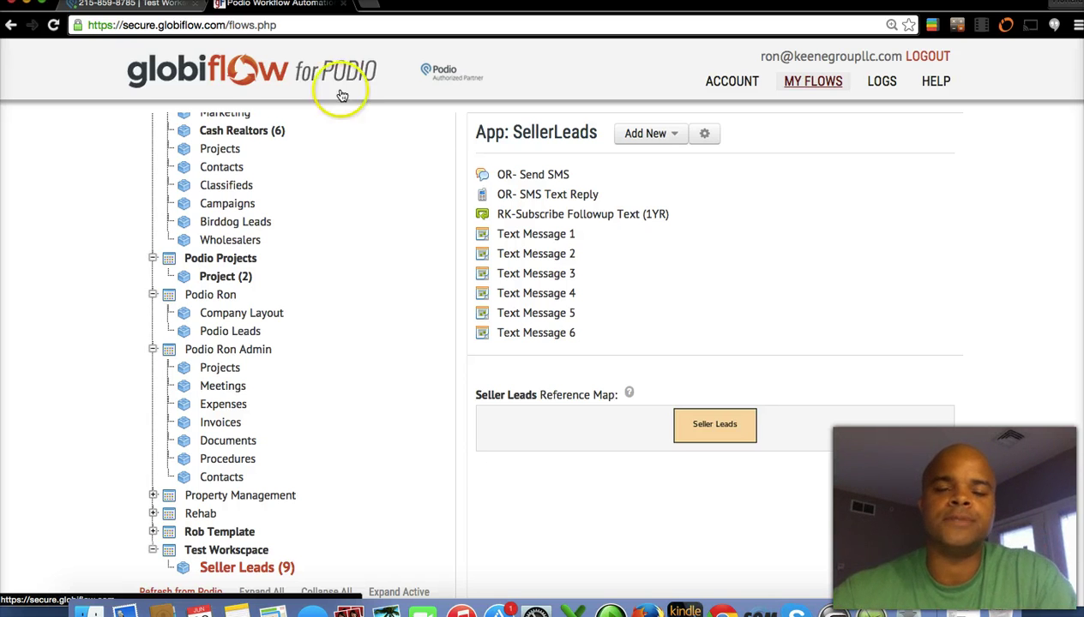
Step: Edit the OR- Send SMS flow, keeping its When a Comment is Added trigger
click(542, 178)
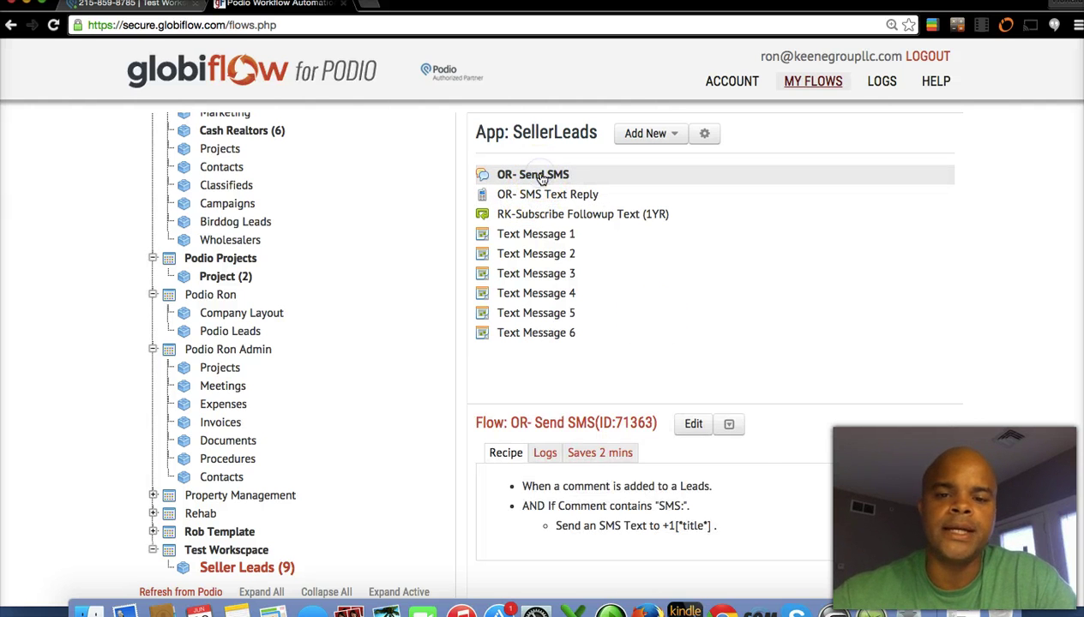
click(696, 425)
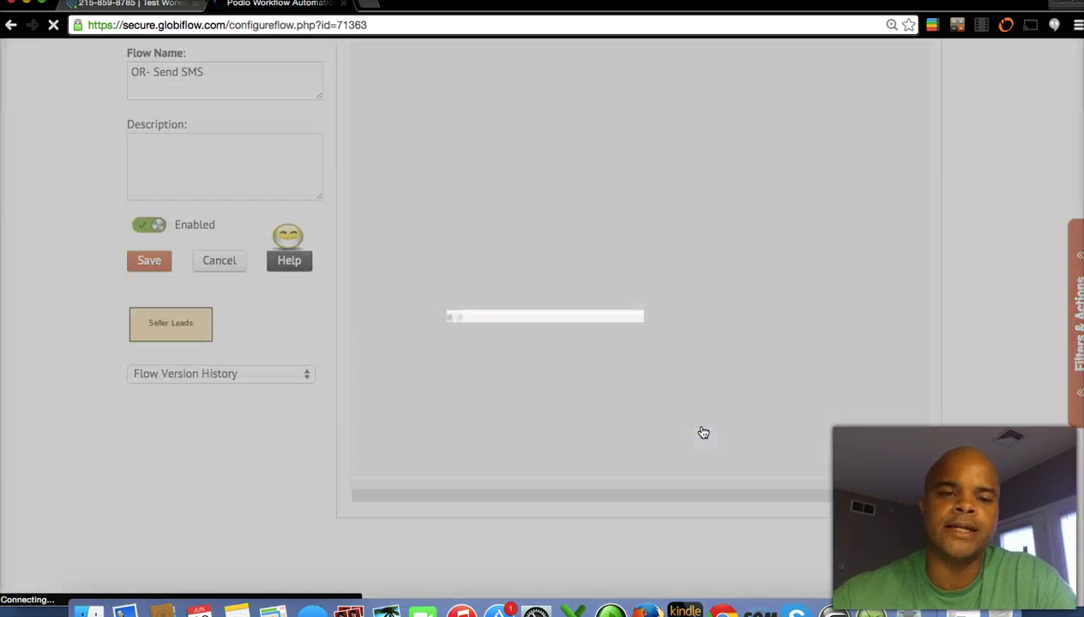
mouse_move(858, 331)
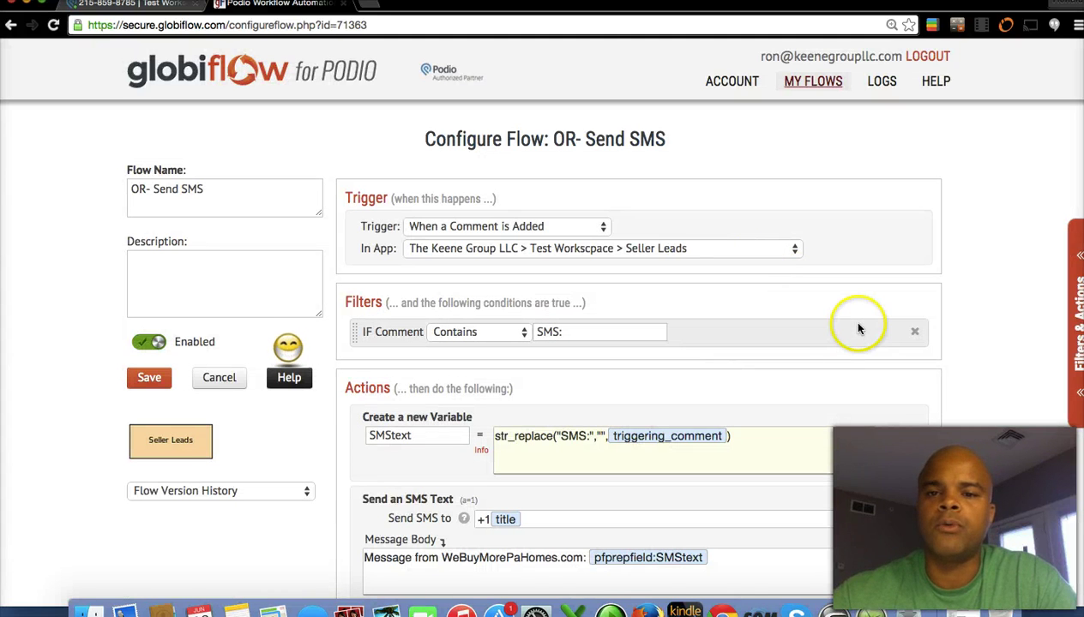
click(521, 226)
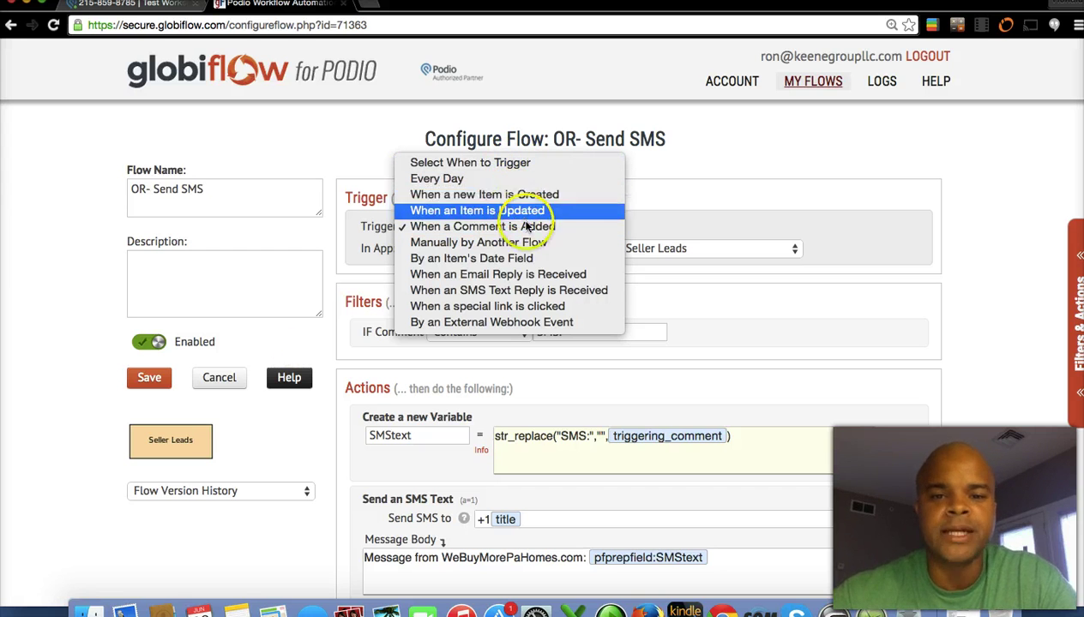
click(528, 227)
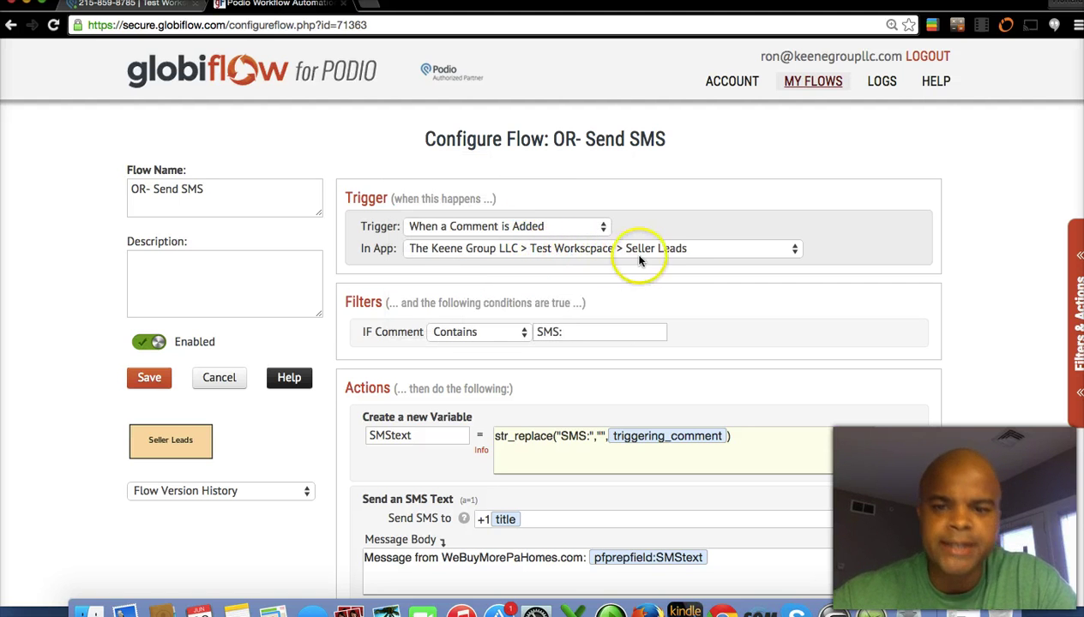
scroll(724, 310, down, 1)
Step: Add then delete an extra Comment Match filter, leaving only 'Contains SMS:'
click(1078, 309)
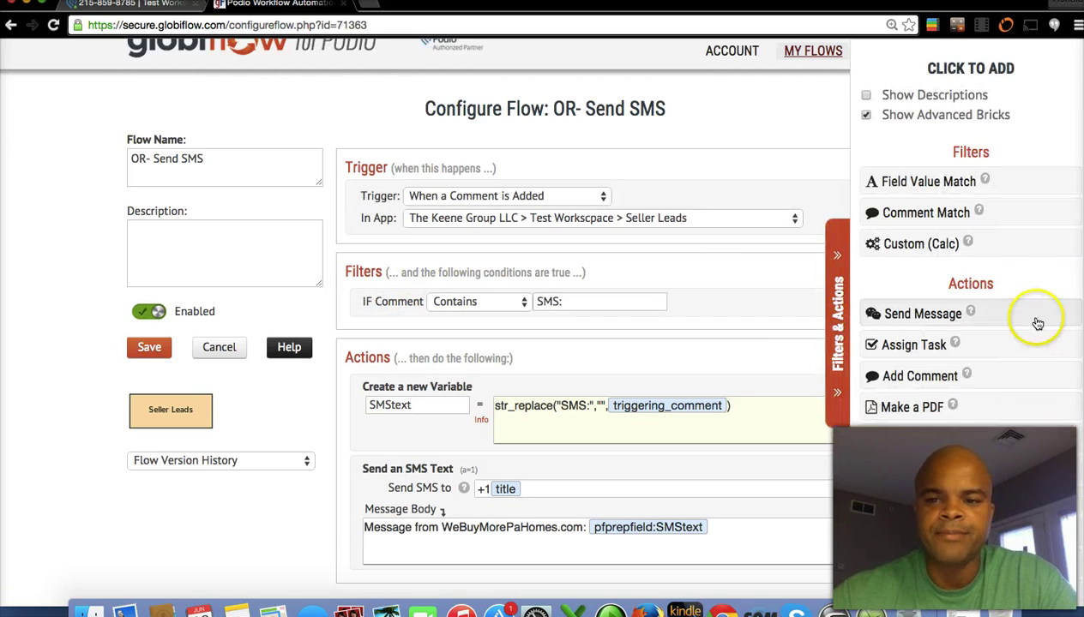
scroll(1010, 334, down, 1)
scroll(1012, 336, down, 1)
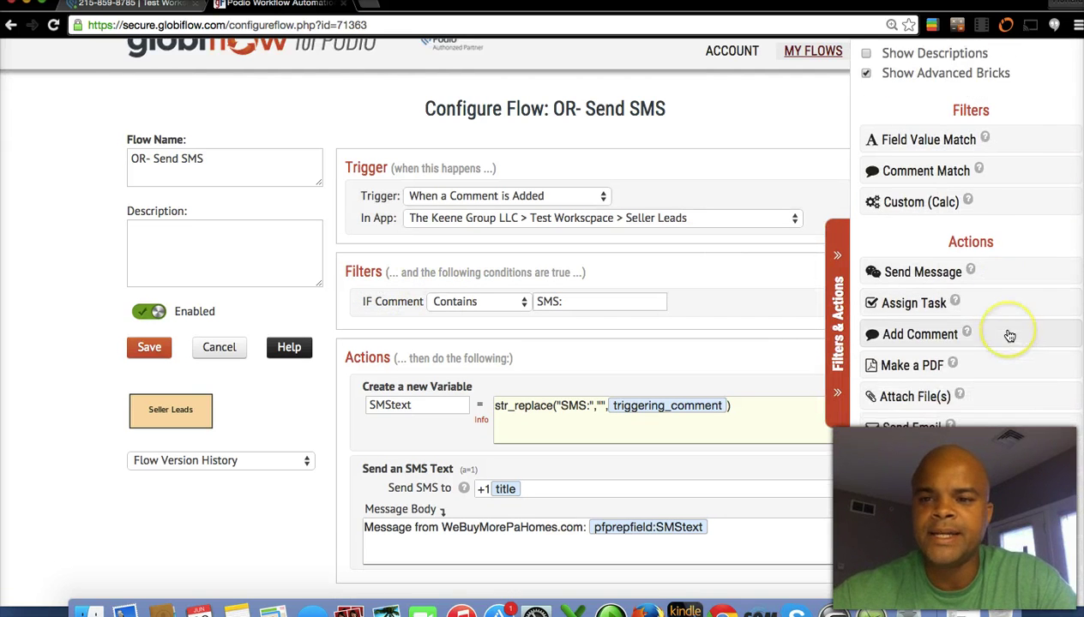
click(926, 171)
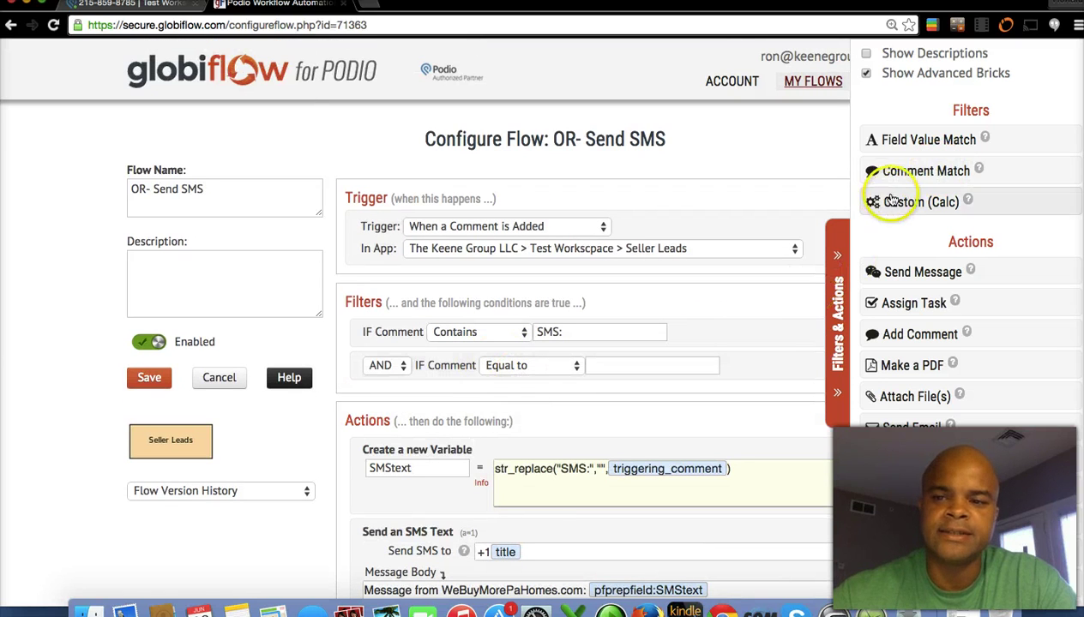
click(684, 412)
click(837, 394)
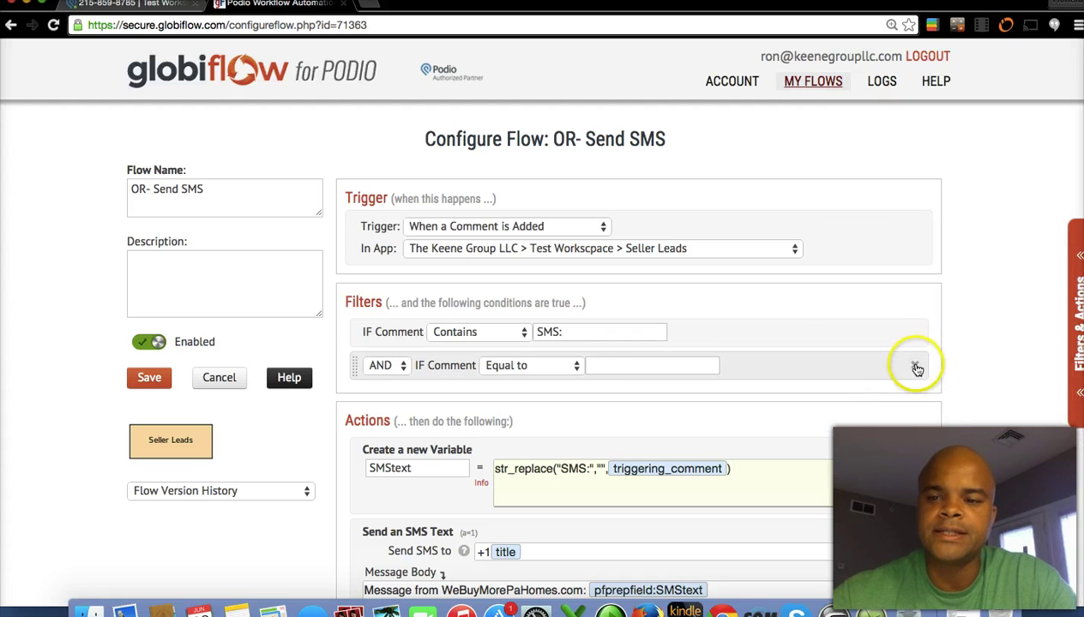
mouse_move(643, 365)
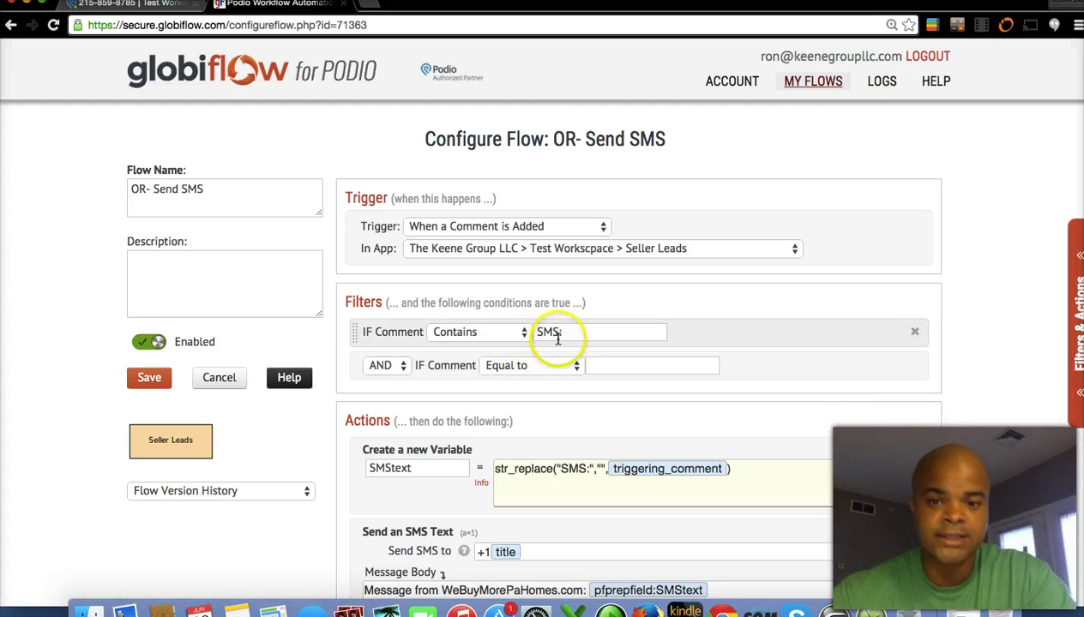
click(915, 366)
click(570, 334)
drag(570, 333, 523, 334)
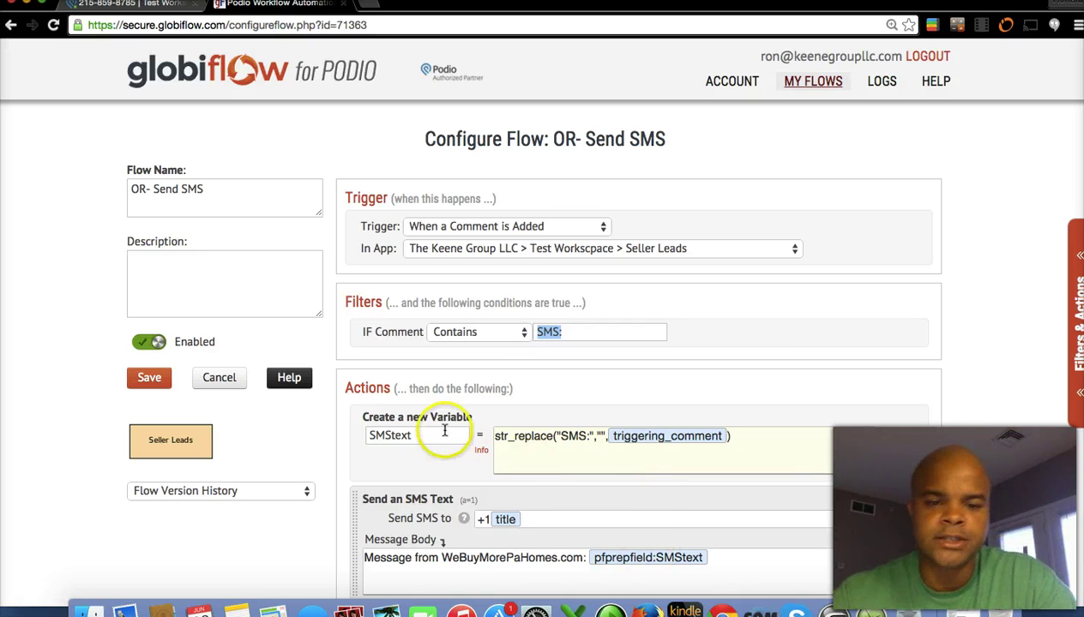
scroll(443, 429, down, 2)
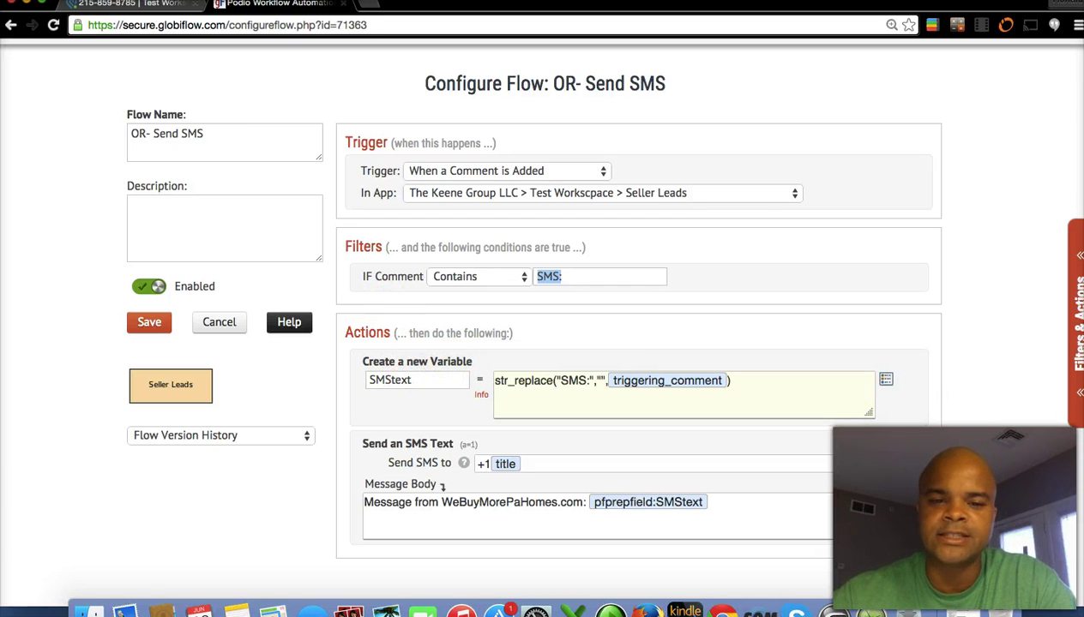
mouse_move(639, 446)
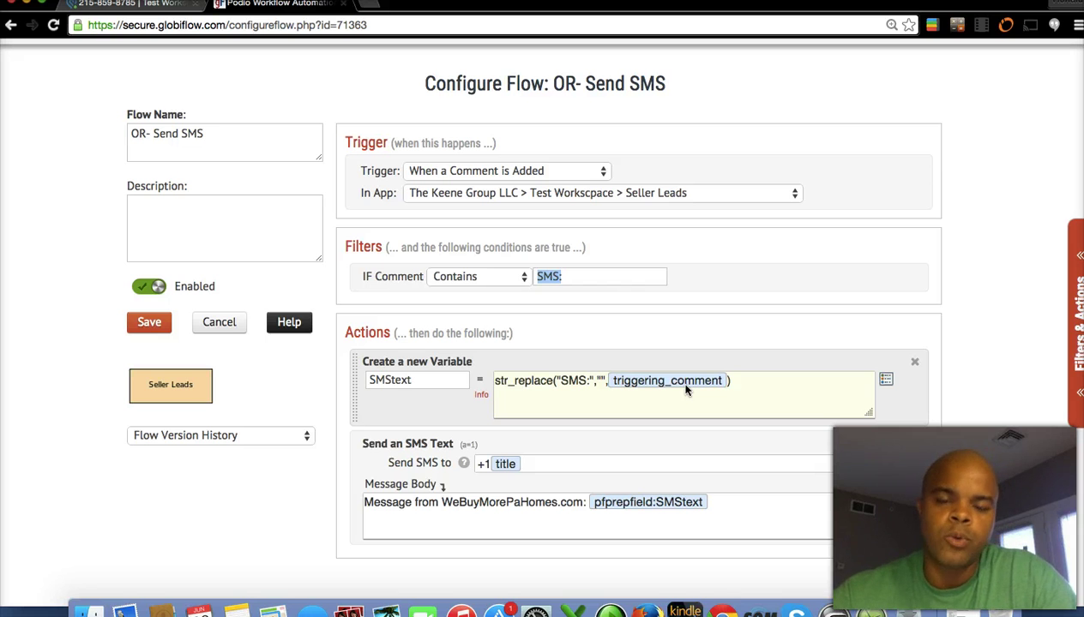
scroll(686, 390, down, 2)
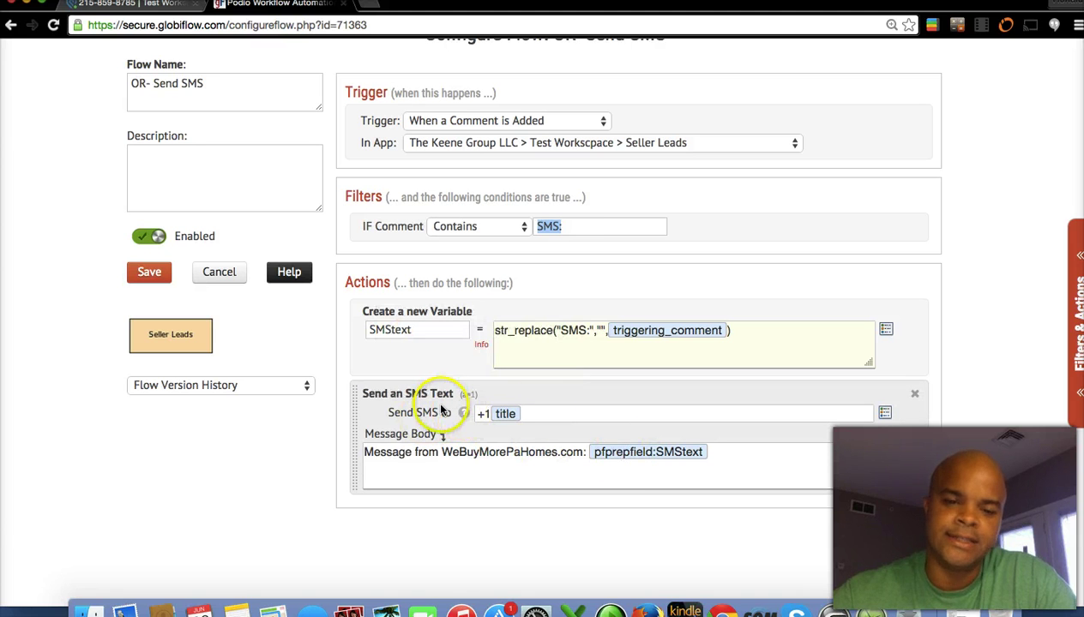
Step: Try inserting a field token into the Send SMS recipient field after +1 [title]
click(1078, 419)
scroll(920, 455, down, 5)
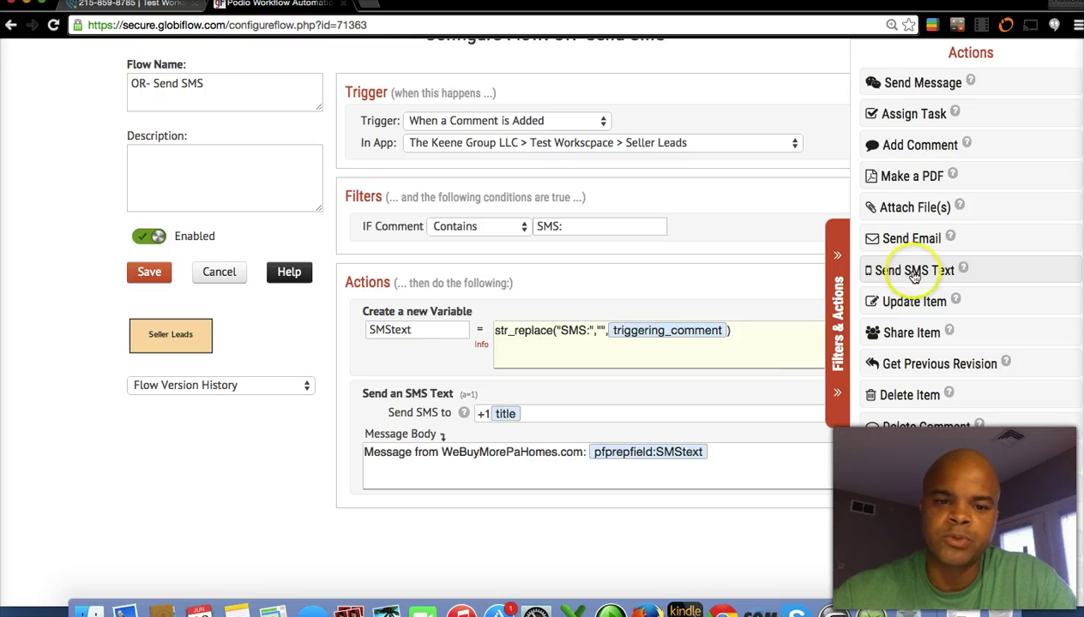
click(840, 309)
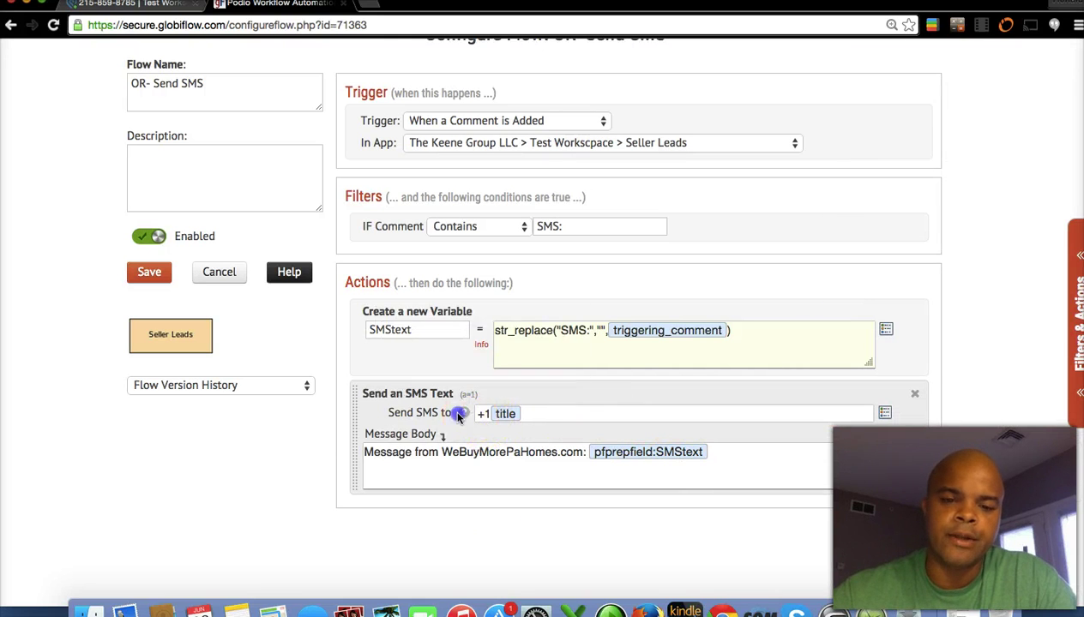
mouse_move(463, 413)
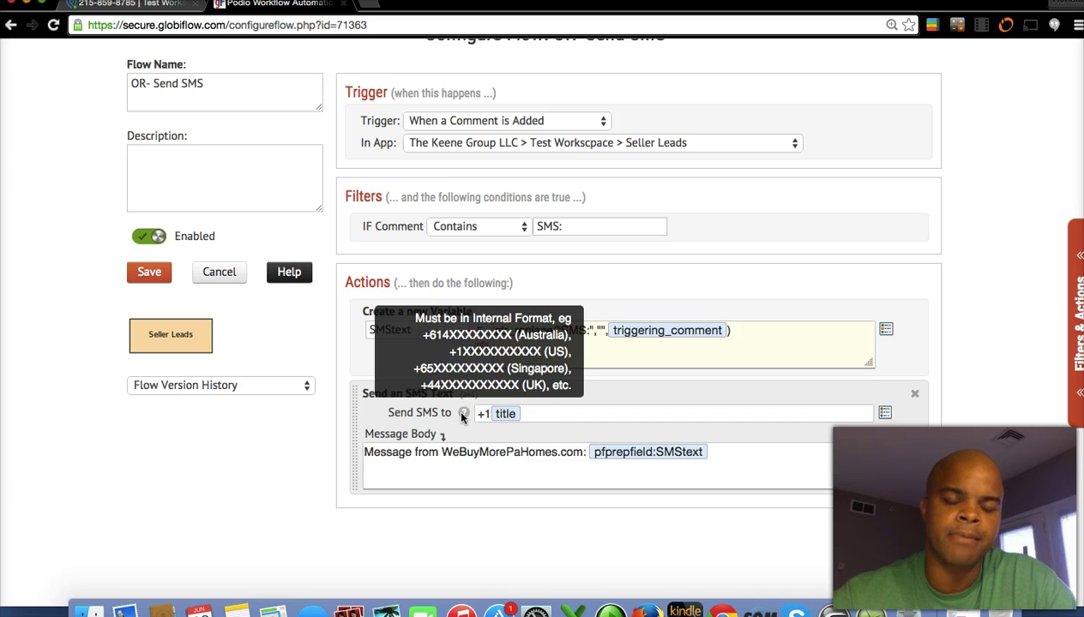
click(886, 415)
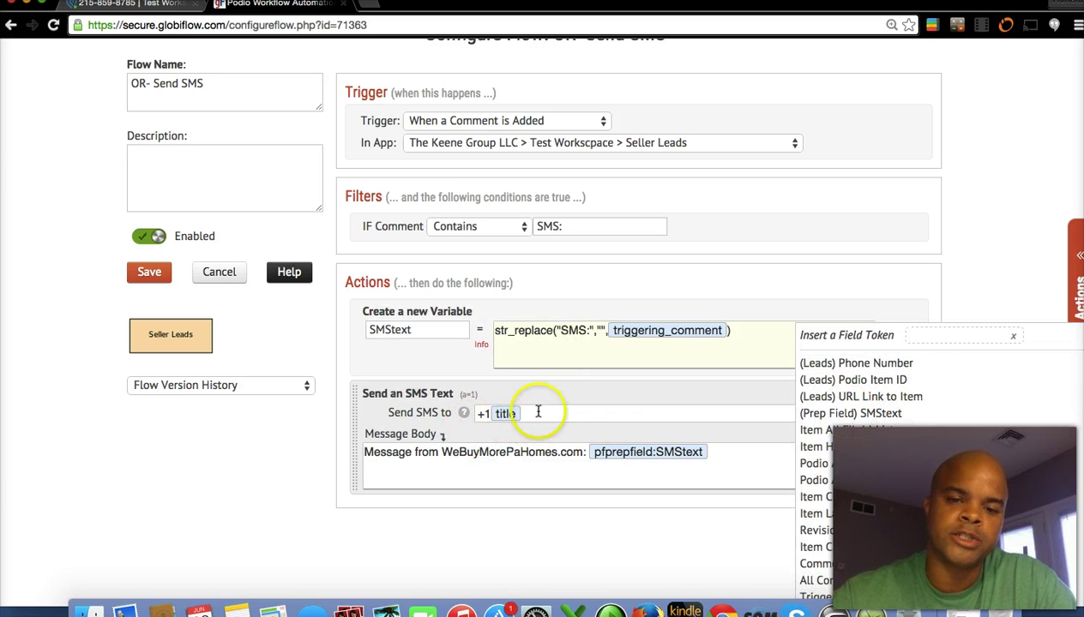
click(848, 364)
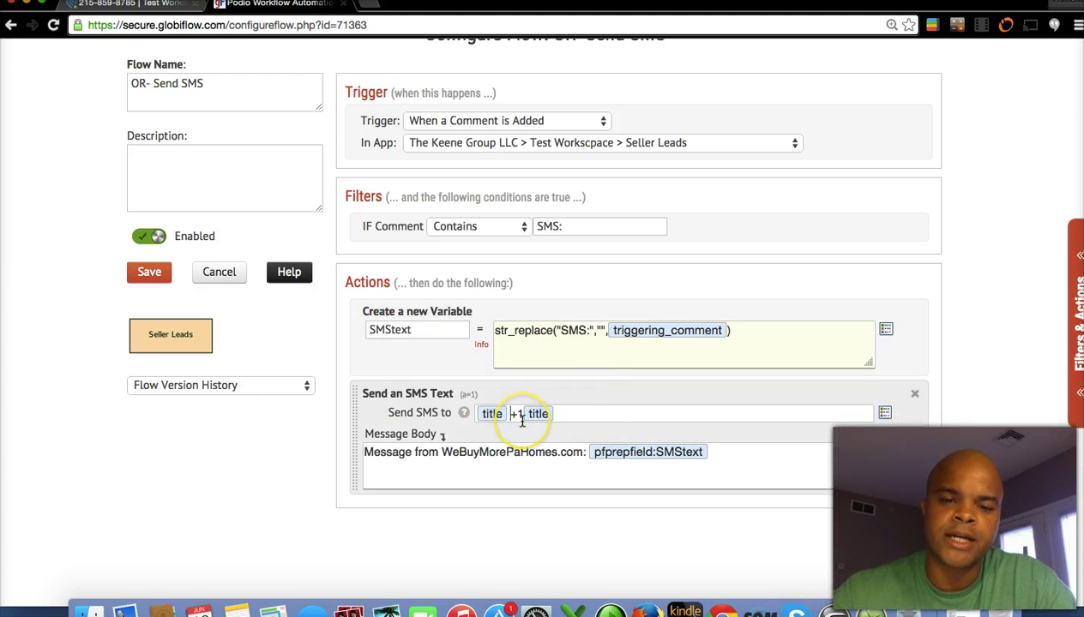
click(651, 527)
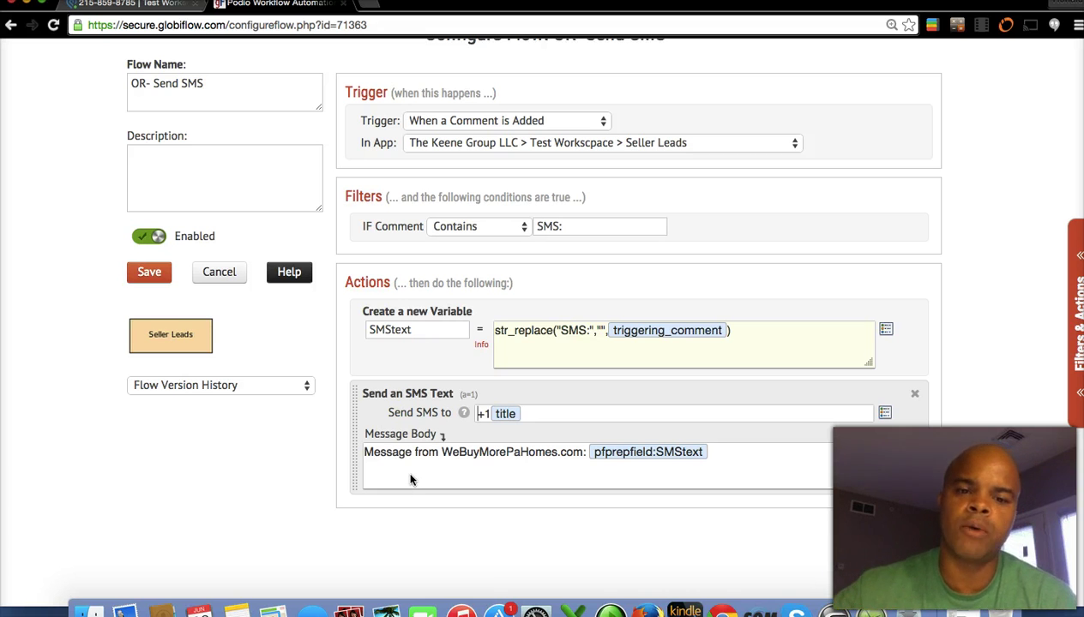
drag(364, 455, 475, 458)
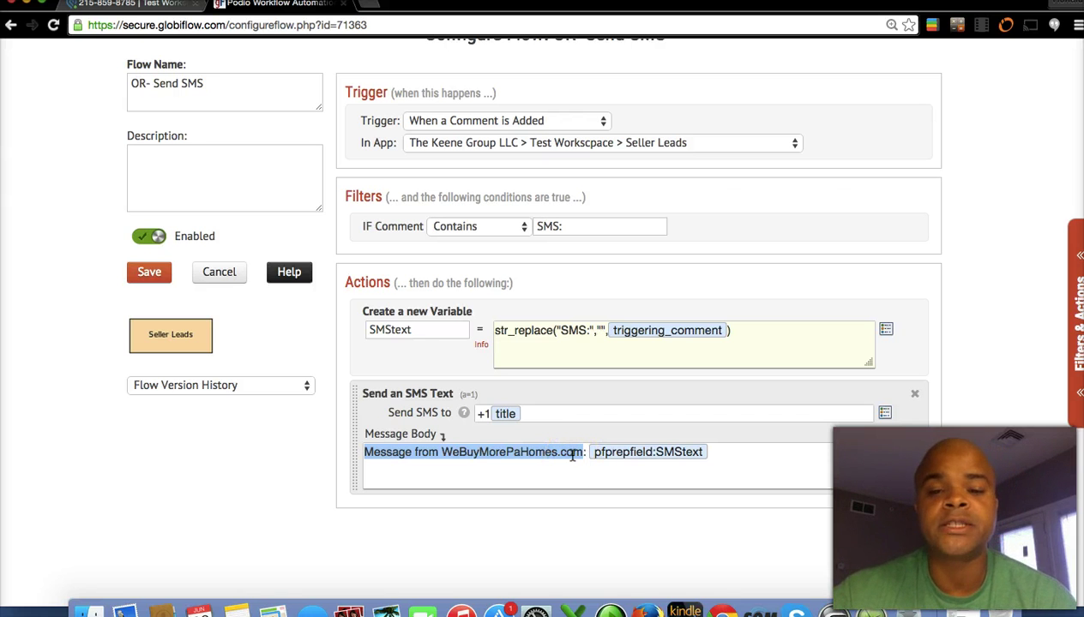
drag(572, 455, 674, 458)
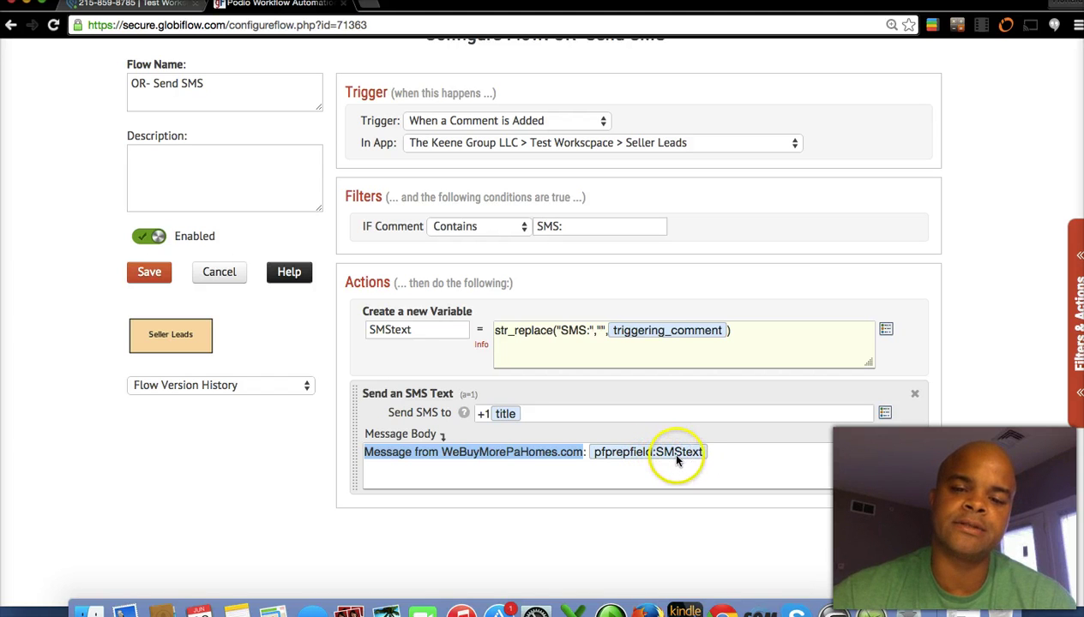
click(680, 459)
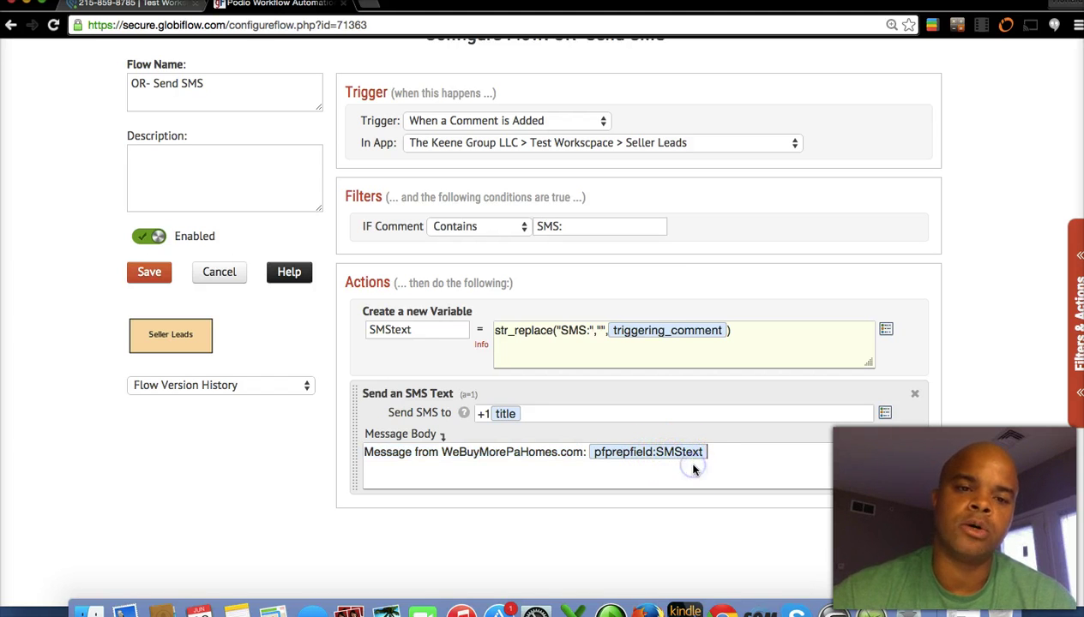
click(230, 140)
scroll(212, 247, up, 3)
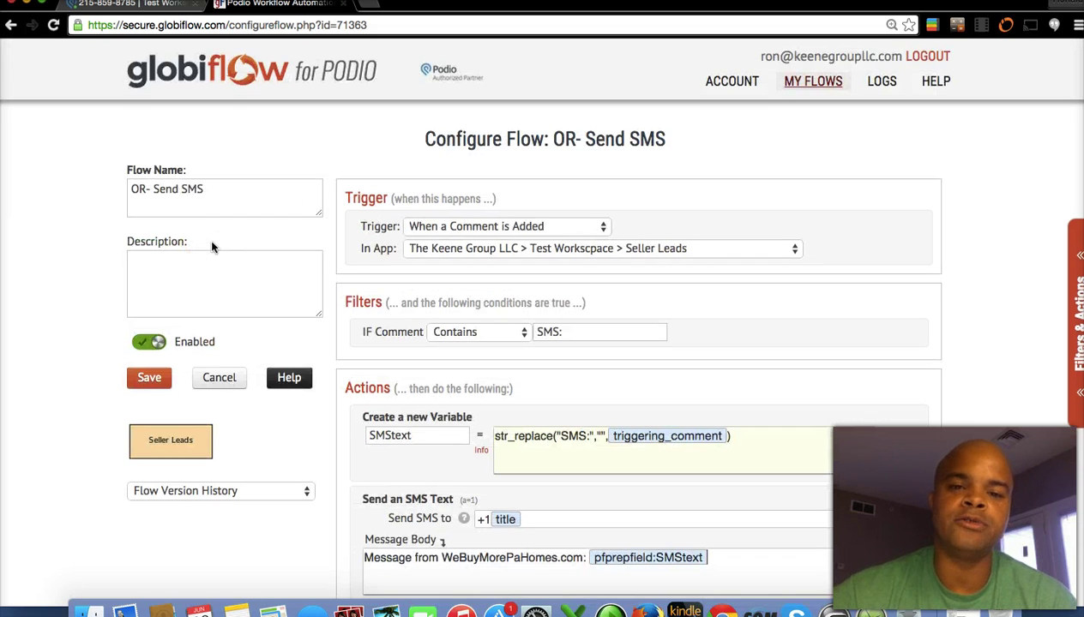
scroll(213, 247, down, 2)
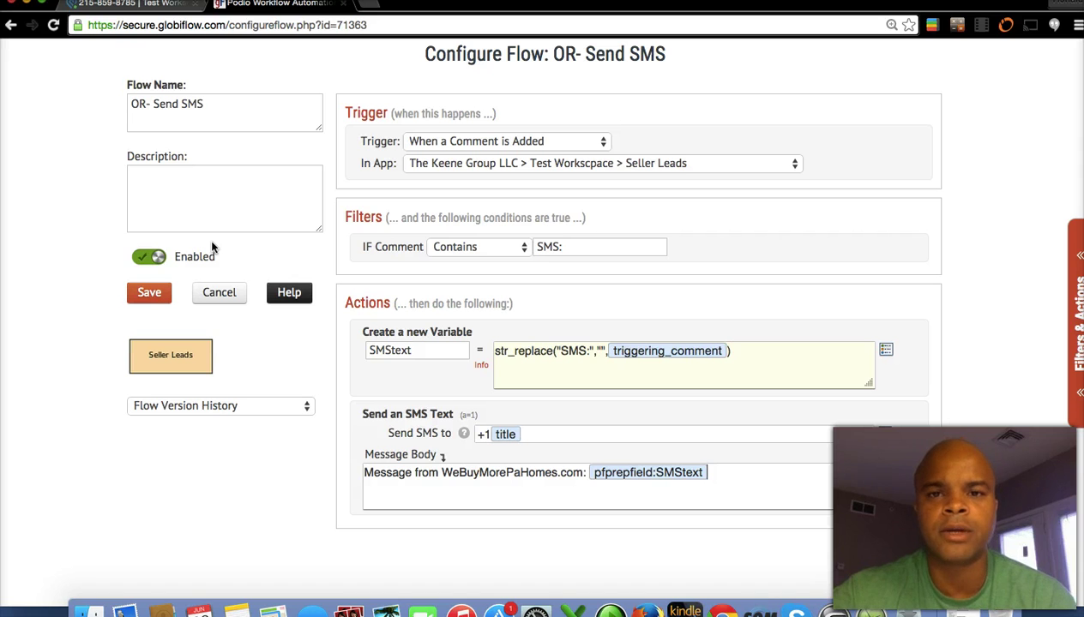
Step: Save the Send SMS flow and edit OR- SMS Text Reply, keeping its reply trigger
click(153, 293)
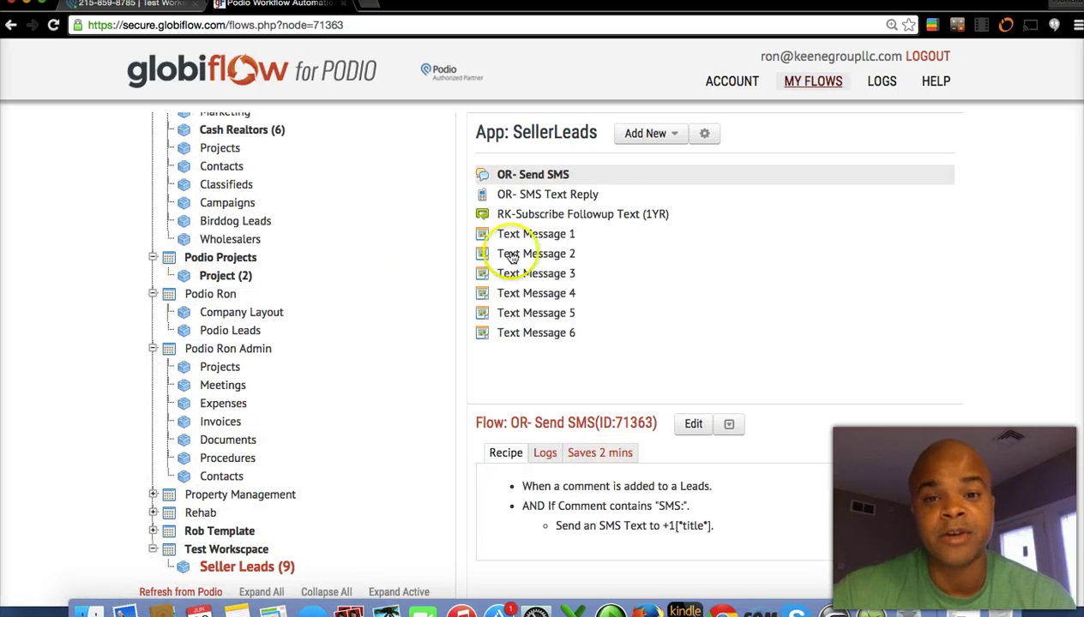
click(575, 194)
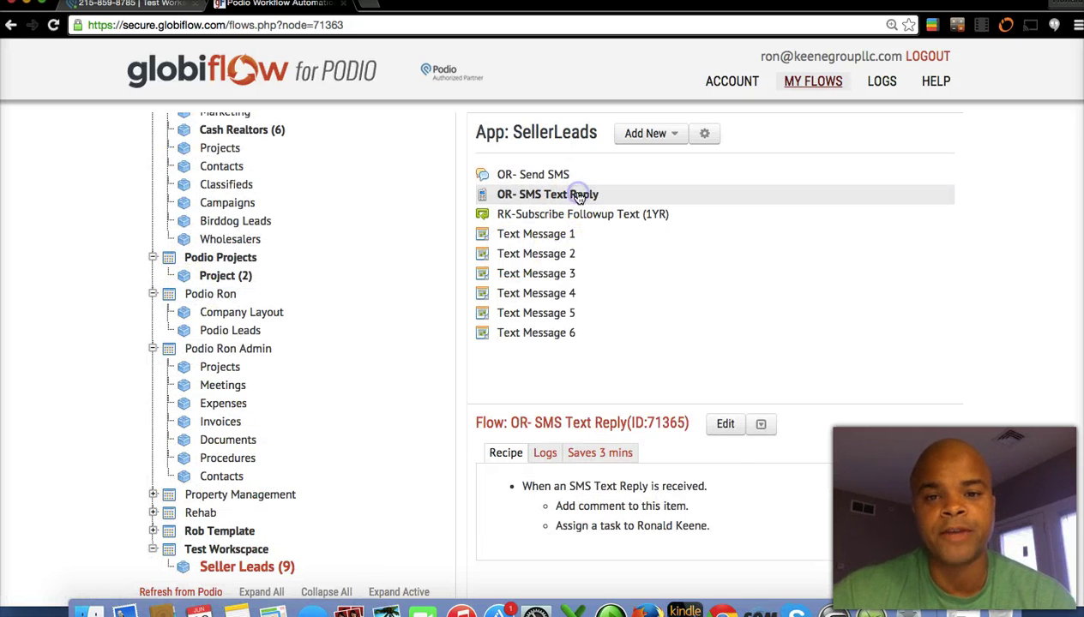
click(726, 424)
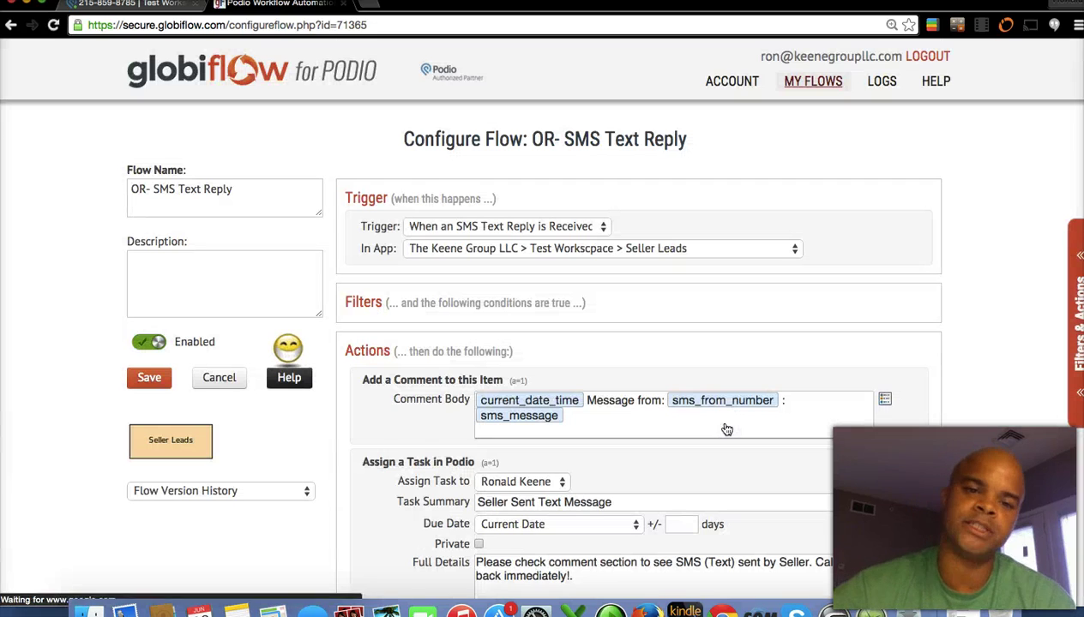
click(578, 225)
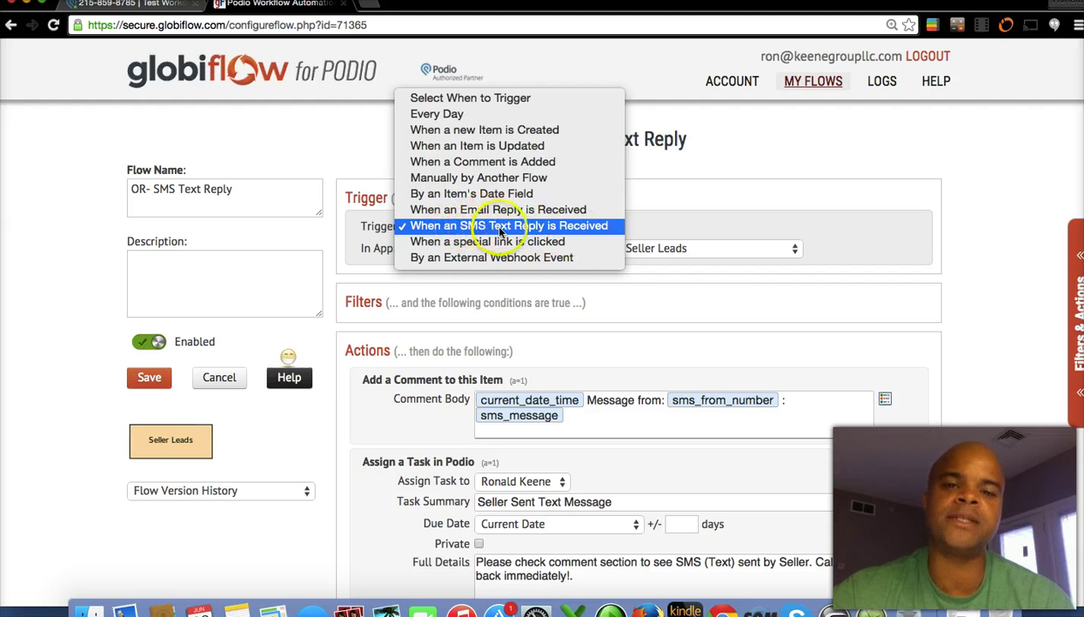
click(788, 181)
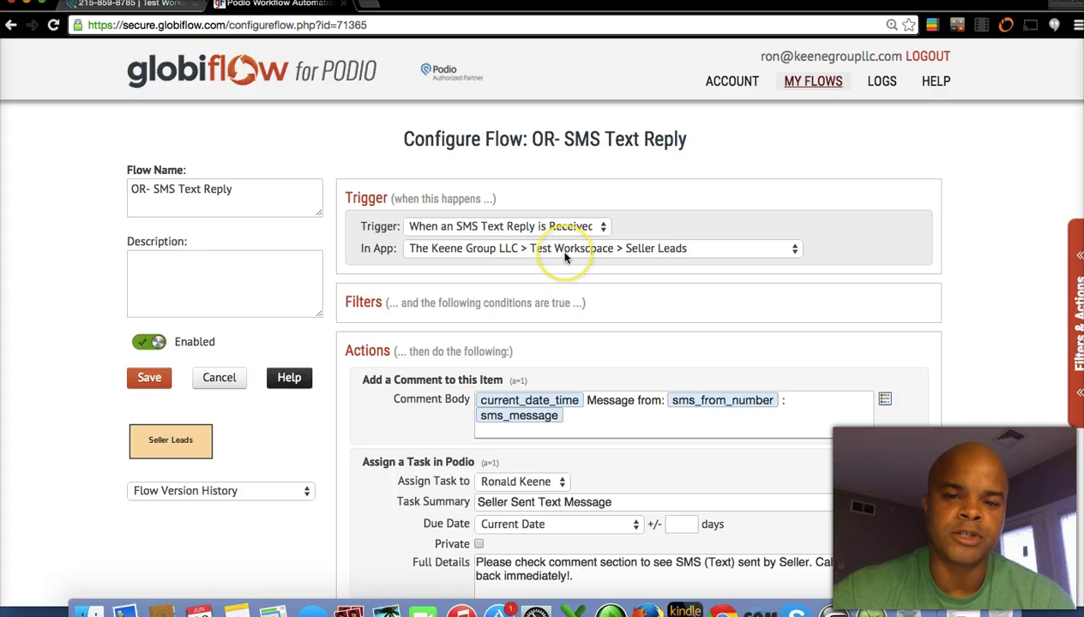
scroll(673, 259, down, 3)
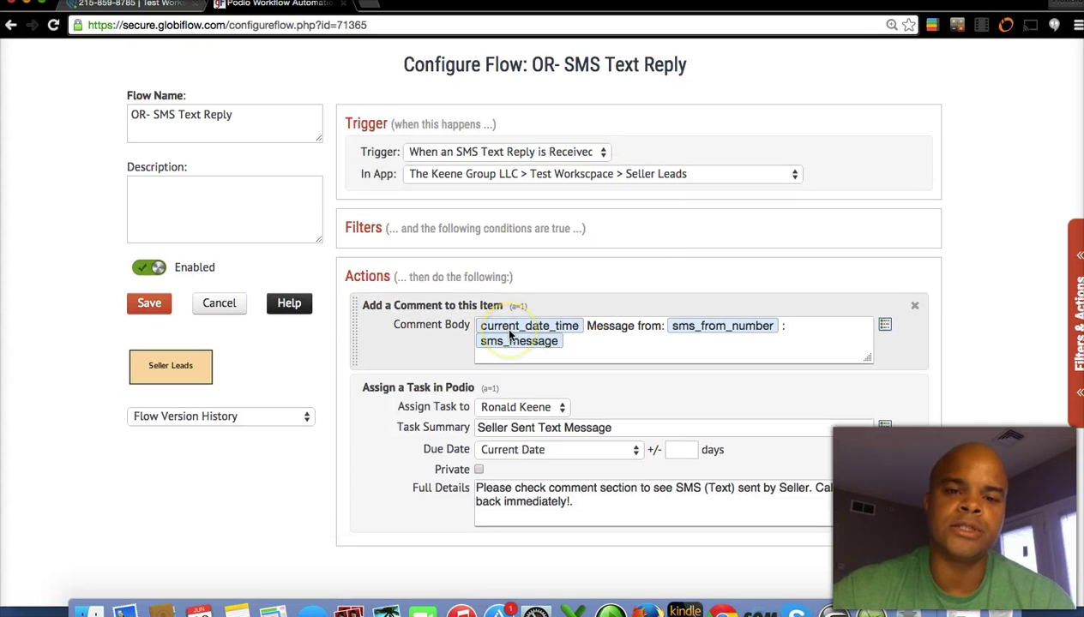
click(467, 354)
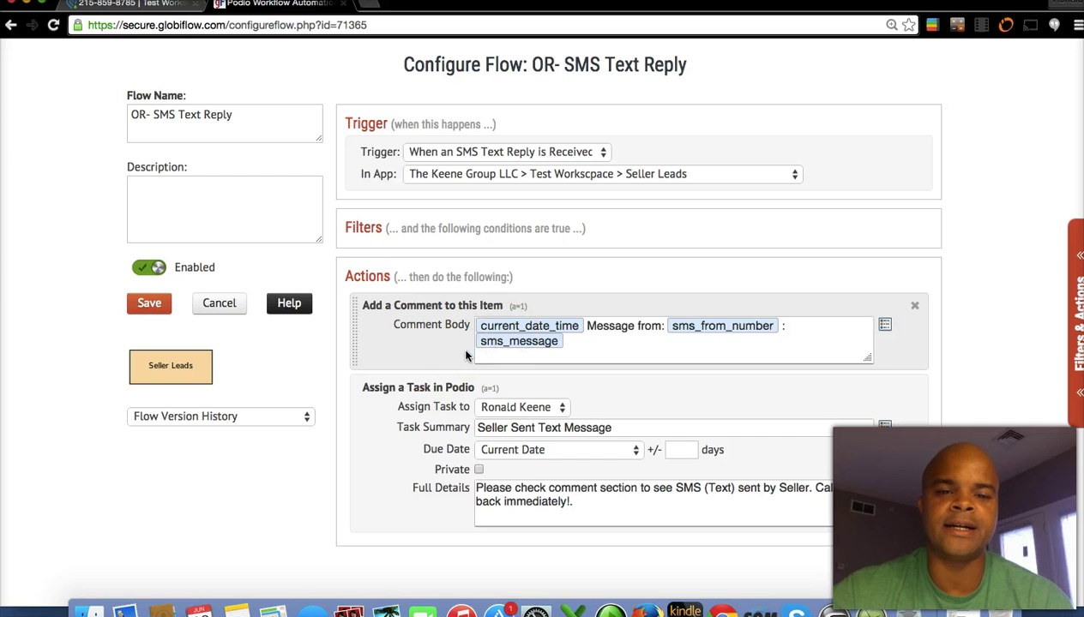
click(885, 326)
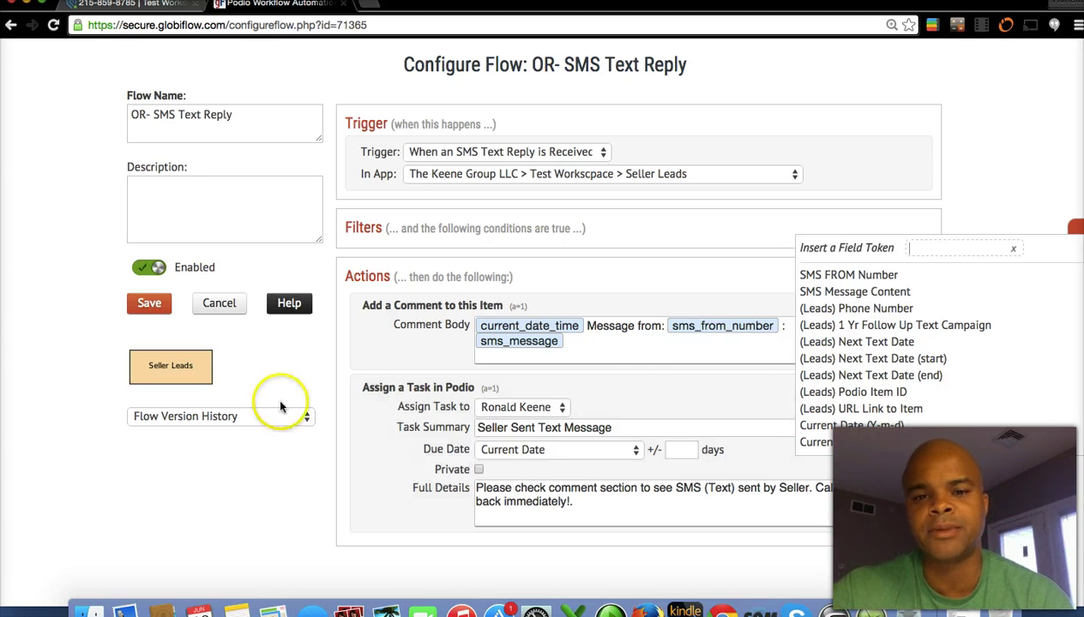
click(278, 483)
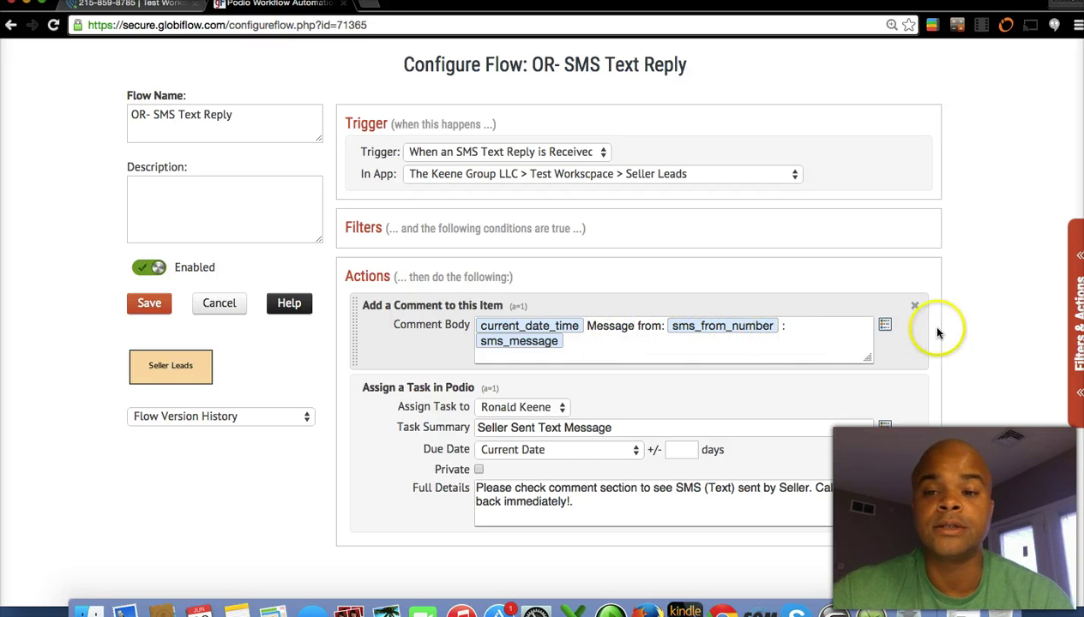
click(885, 326)
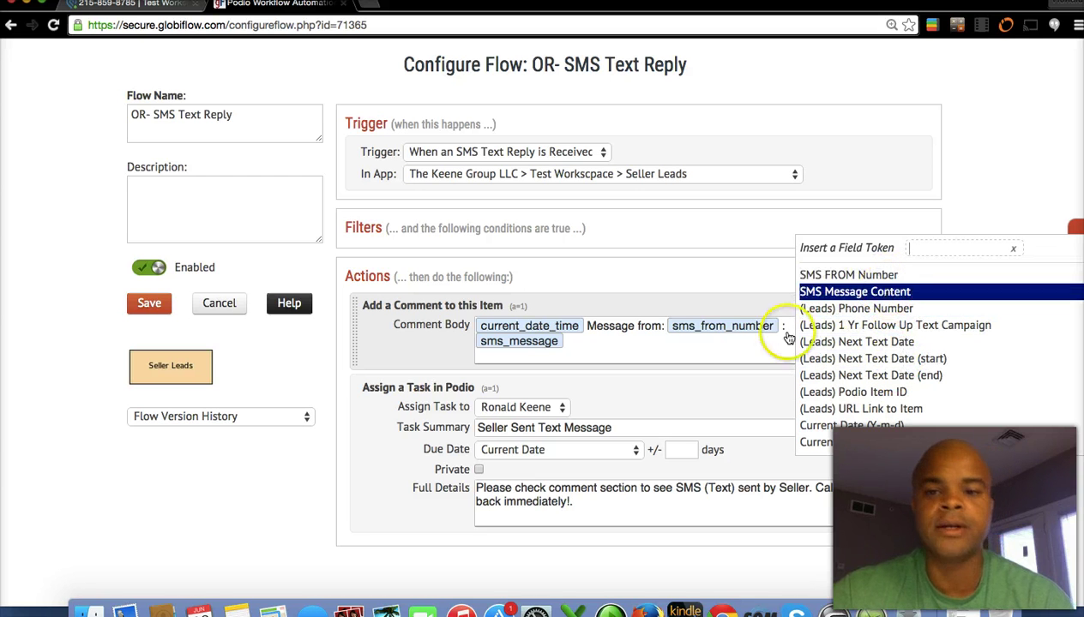
click(587, 351)
click(322, 468)
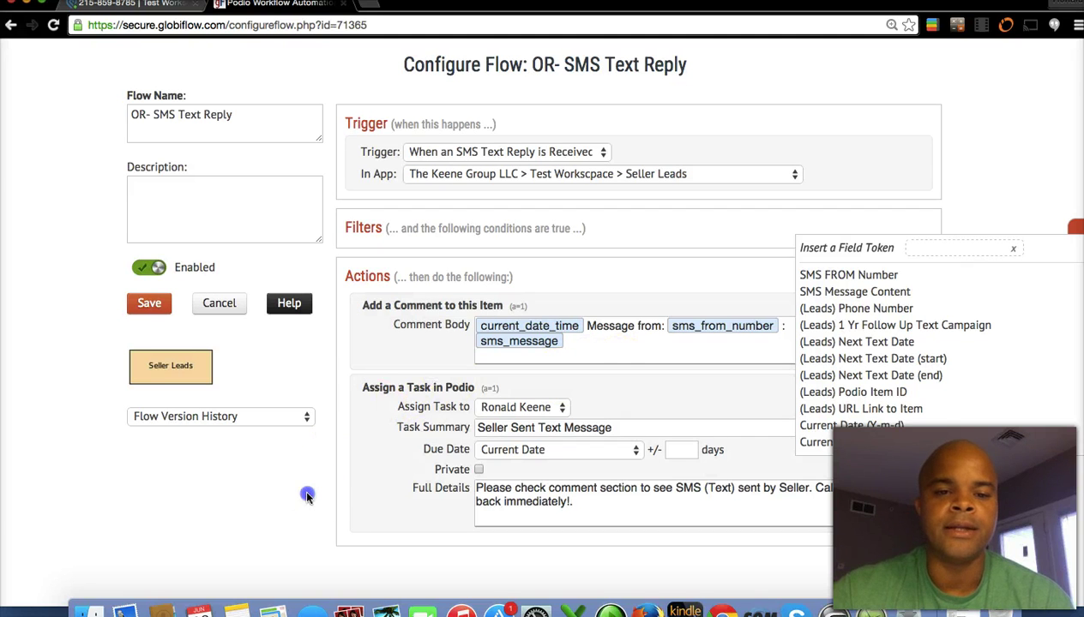
click(664, 369)
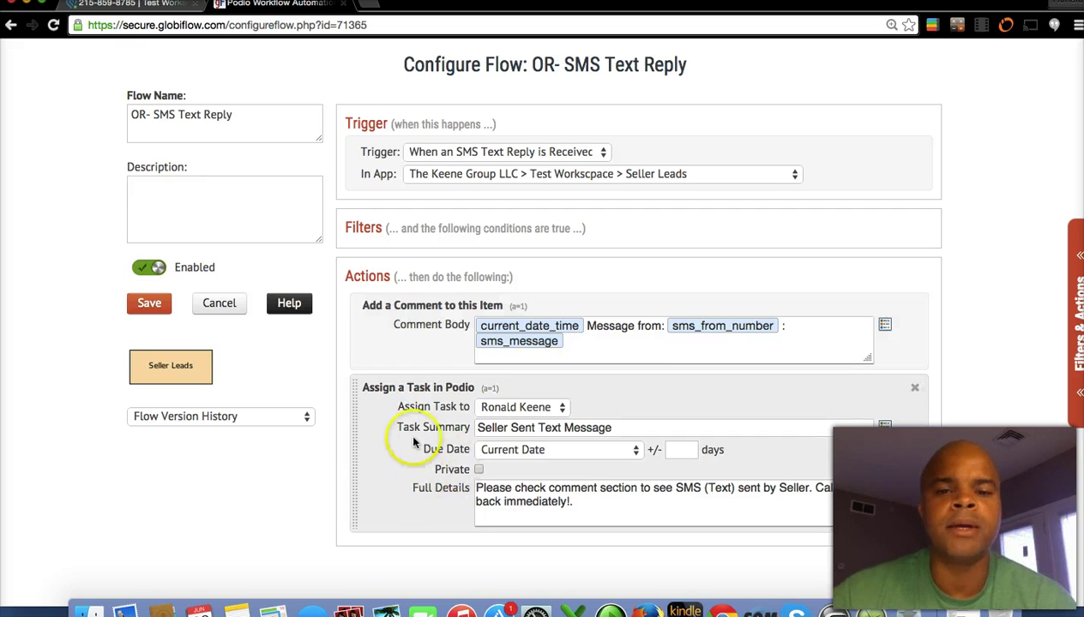
Step: Keep the task assignee, rename the flow 'SMS Text Reply' by dropping 'OR-', and save
click(560, 408)
click(625, 412)
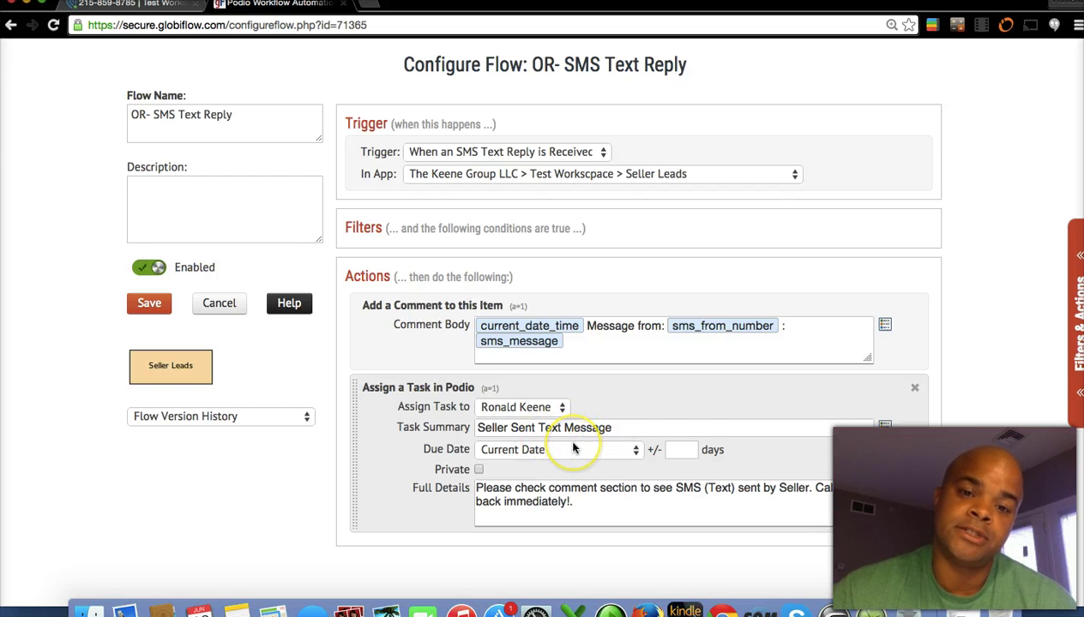
scroll(684, 438, down, 1)
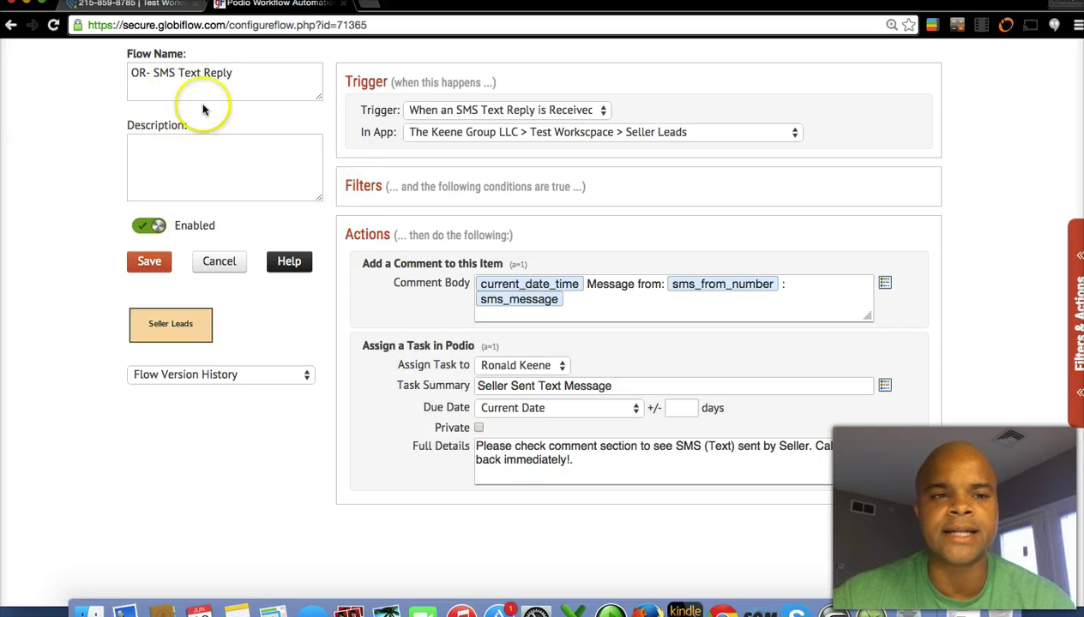
drag(152, 73, 47, 30)
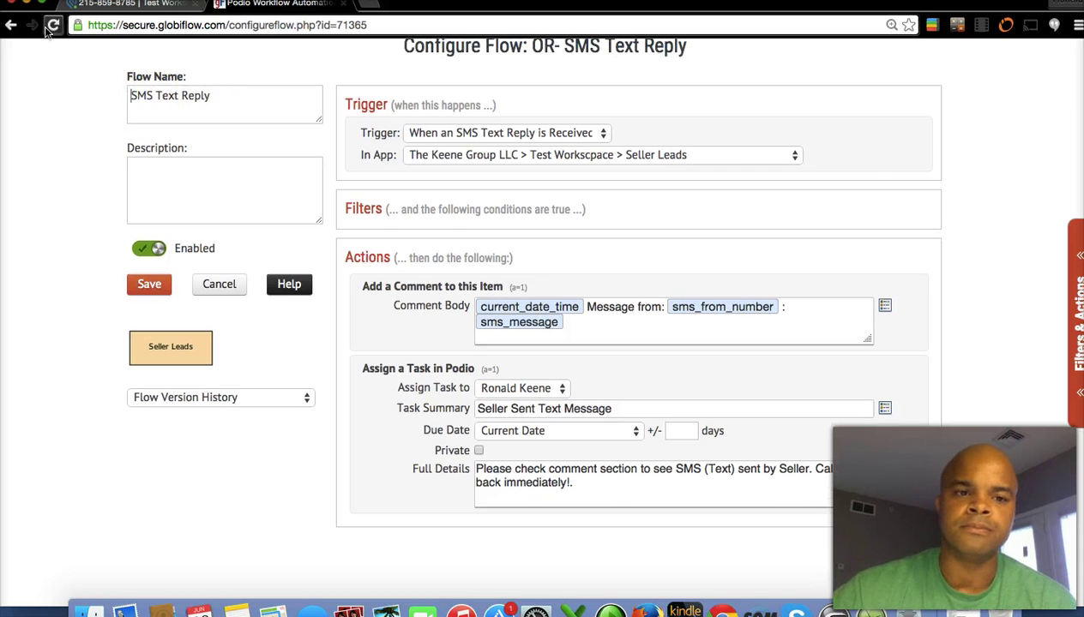
click(145, 285)
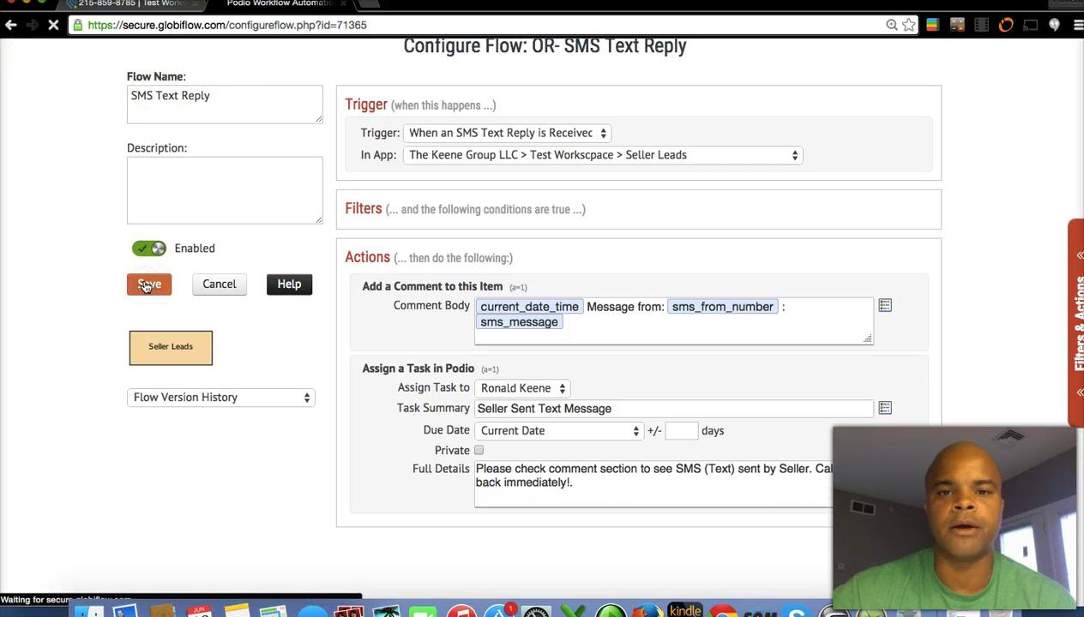